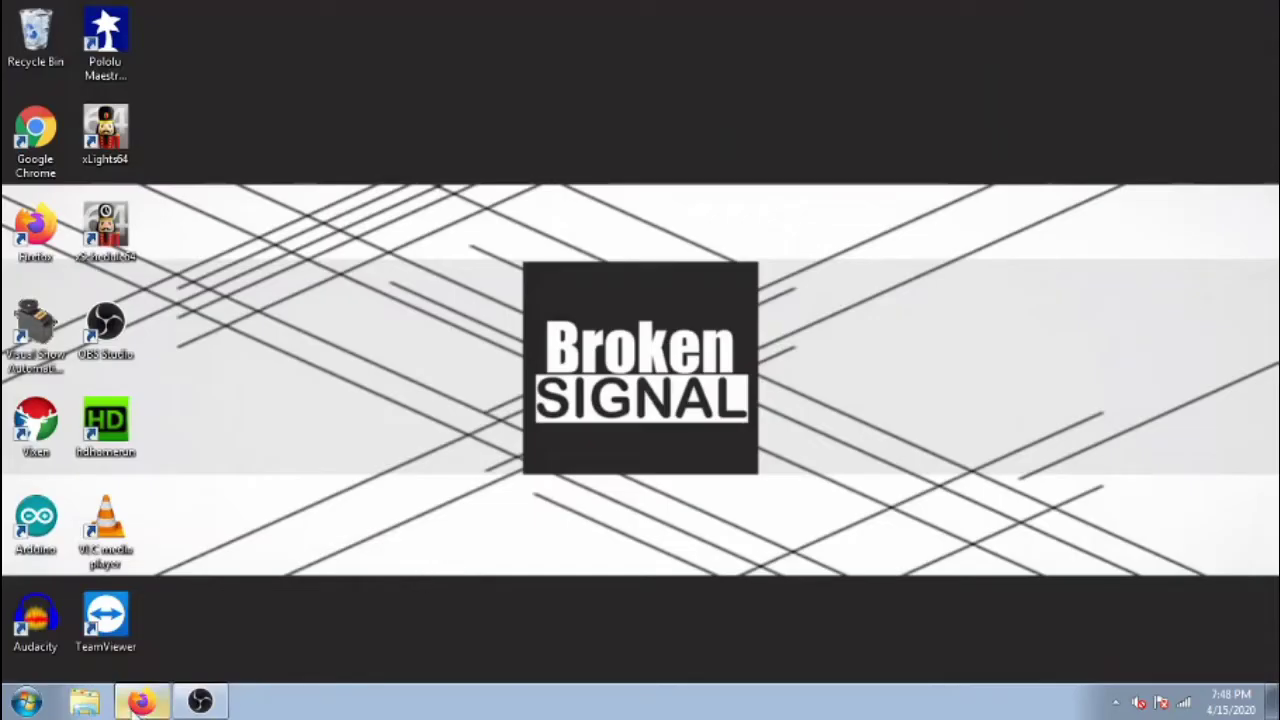
{"action": "left_click", "coordinate": [141, 700]}
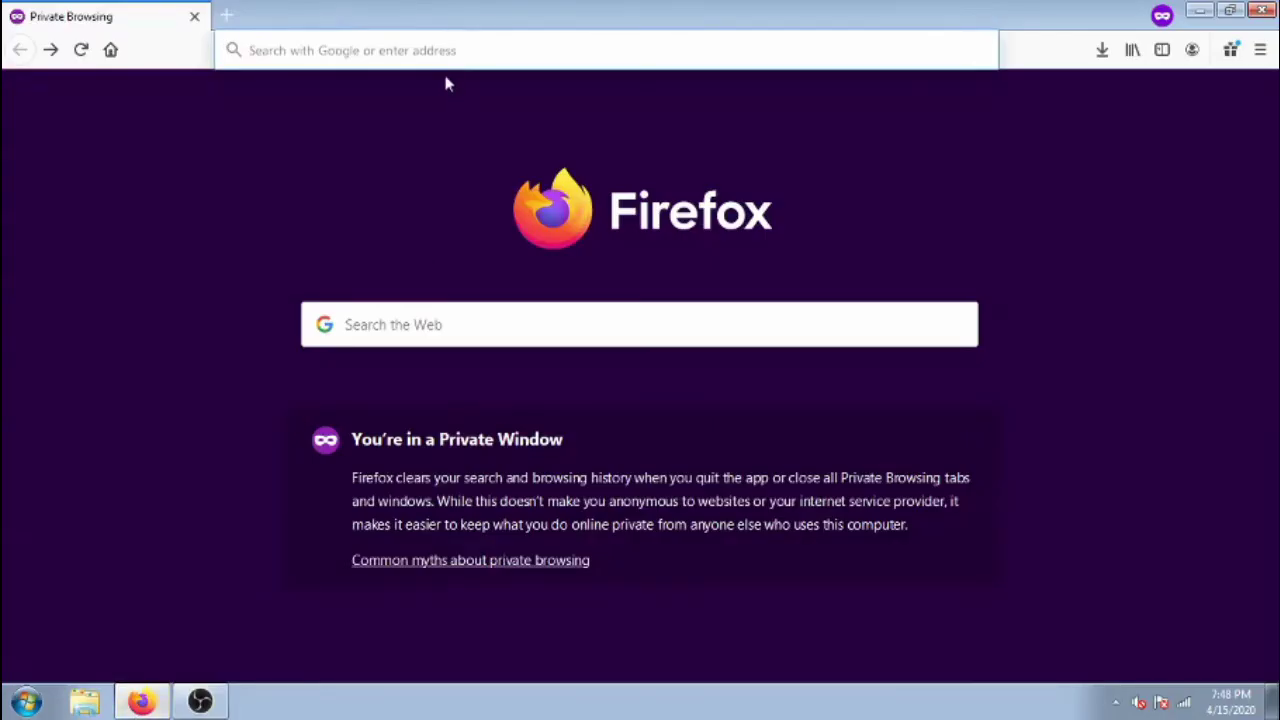
{"action": "type", "text": "https://airspy.com/download/"}
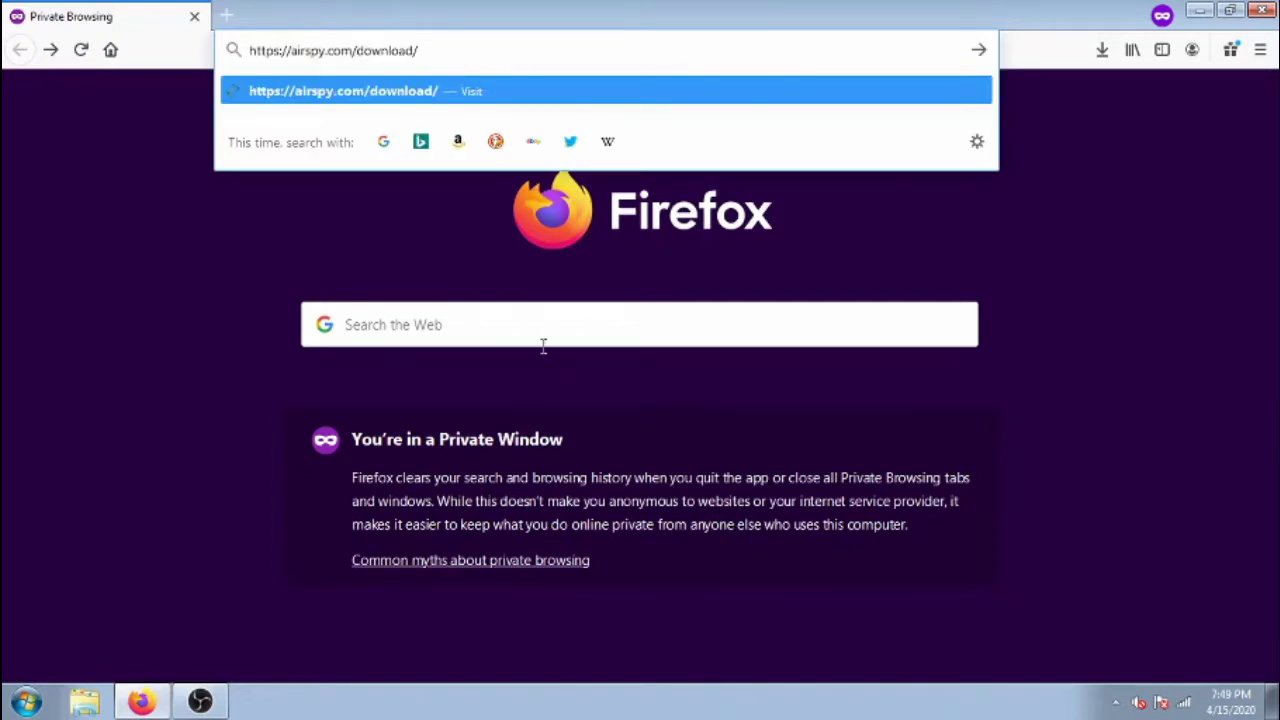
{"action": "key", "text": "Return"}
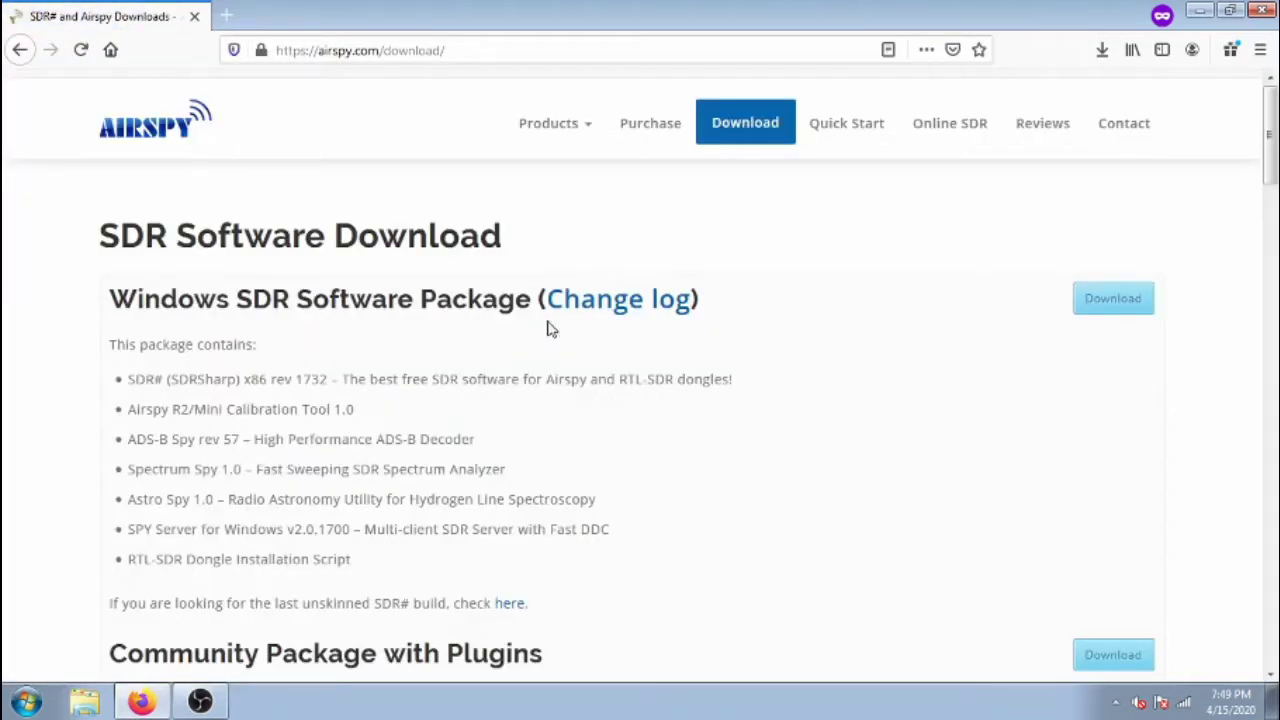
{"action": "left_click", "coordinate": [1108, 303]}
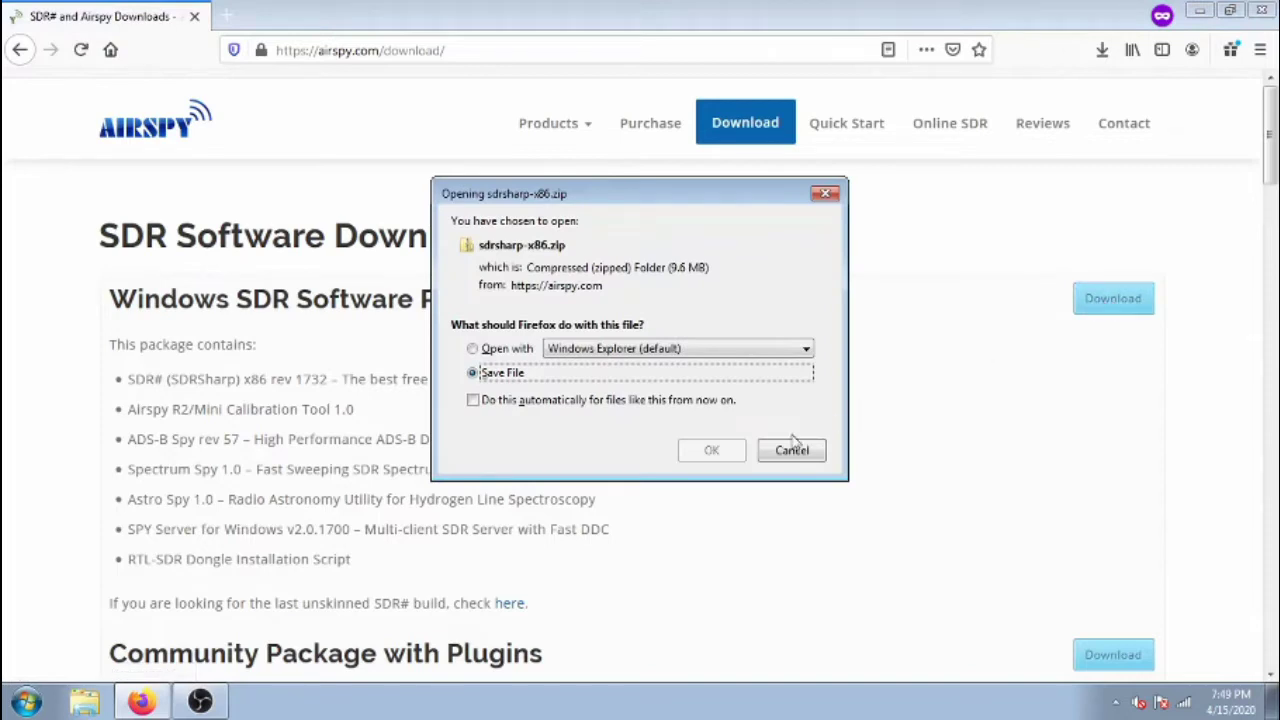
Save sdrsharp-x86.zip, then copy it from Downloads into the C:\SDR# folder
{"action": "left_click", "coordinate": [716, 452]}
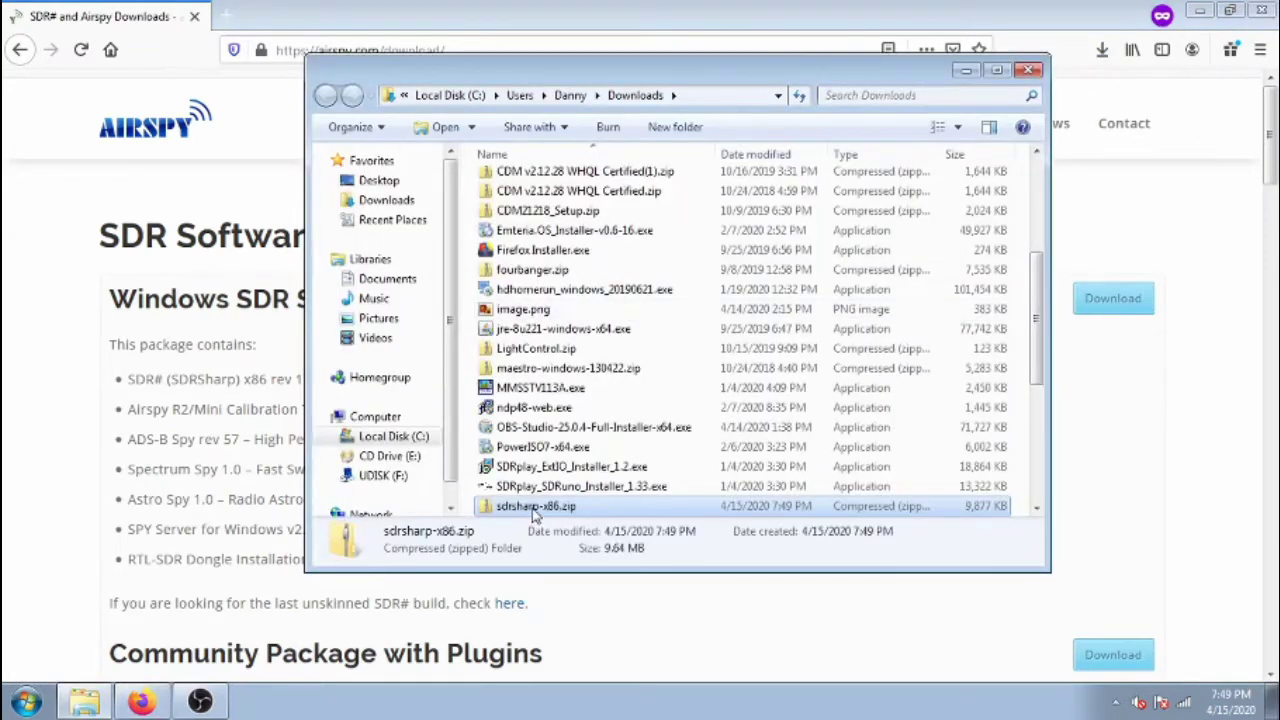
{"action": "right_click", "coordinate": [535, 510]}
{"action": "left_click", "coordinate": [591, 400]}
{"action": "left_click", "coordinate": [405, 442]}
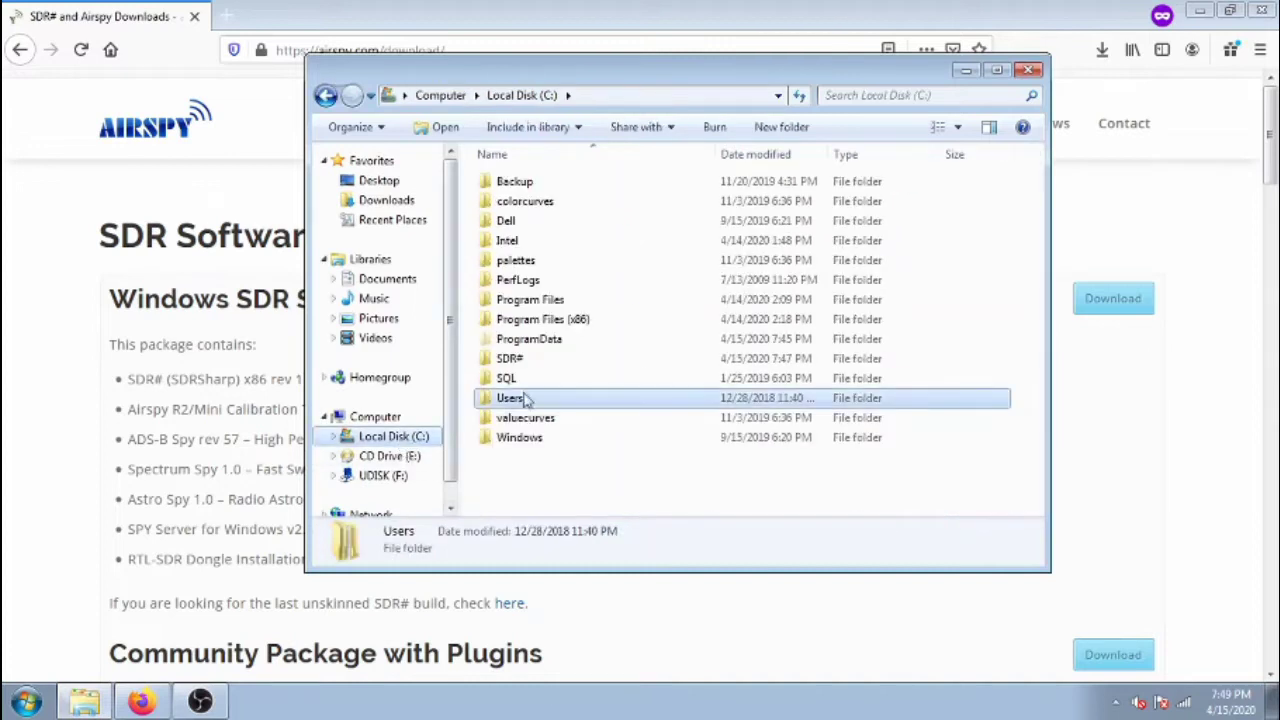
{"action": "double_click", "coordinate": [510, 358]}
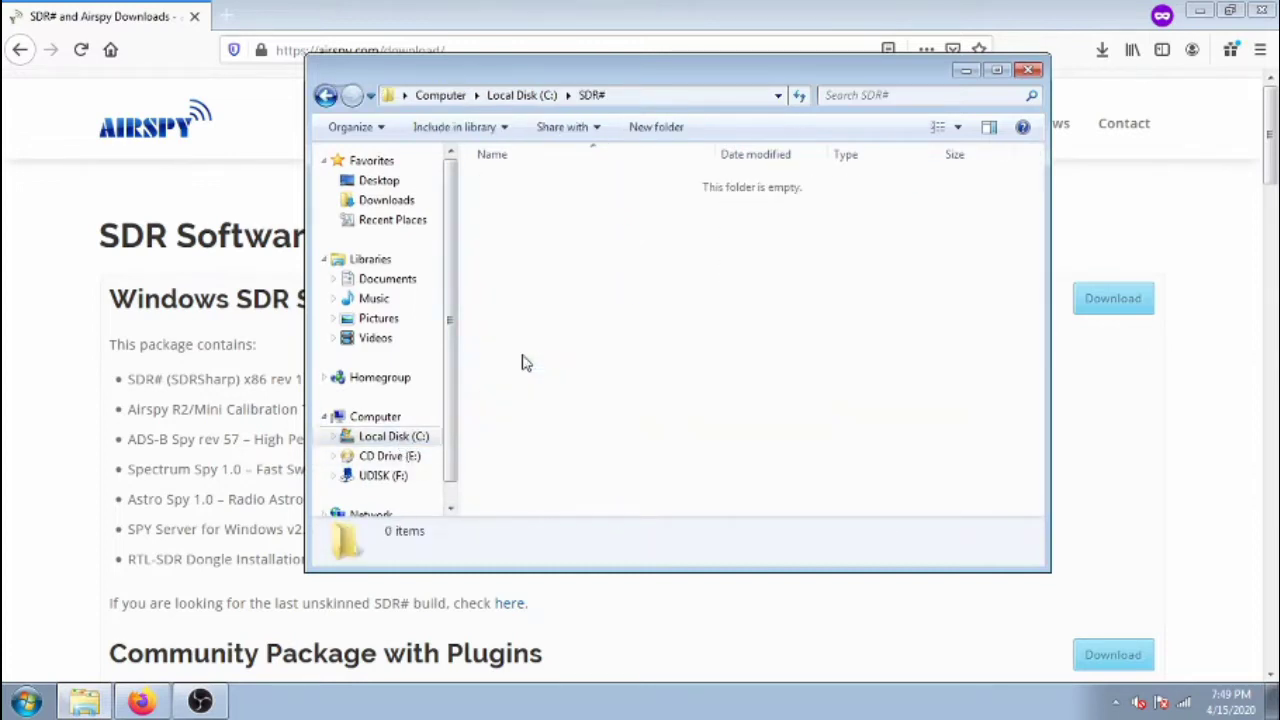
{"action": "right_click", "coordinate": [588, 350]}
{"action": "left_click", "coordinate": [686, 472]}
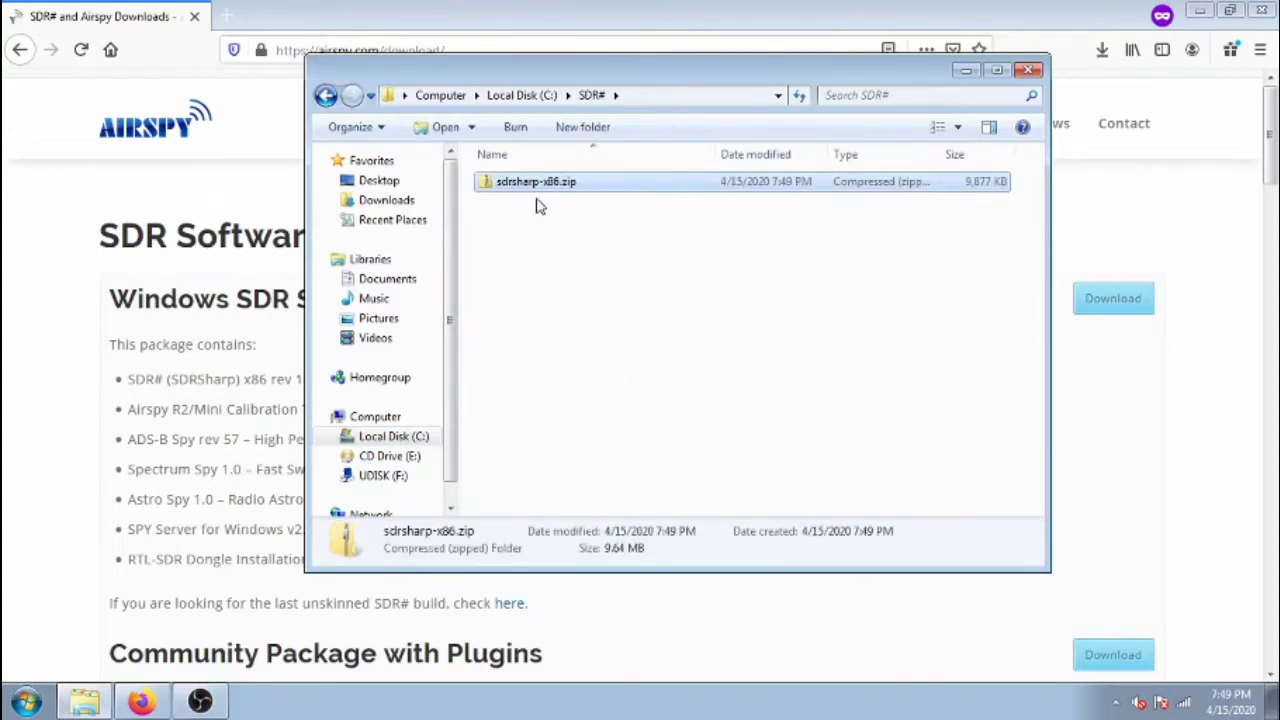
Extract the zip into C:\SDR# with 7-Zip and run install-rtlsdr.bat to completion
{"action": "right_click", "coordinate": [533, 190]}
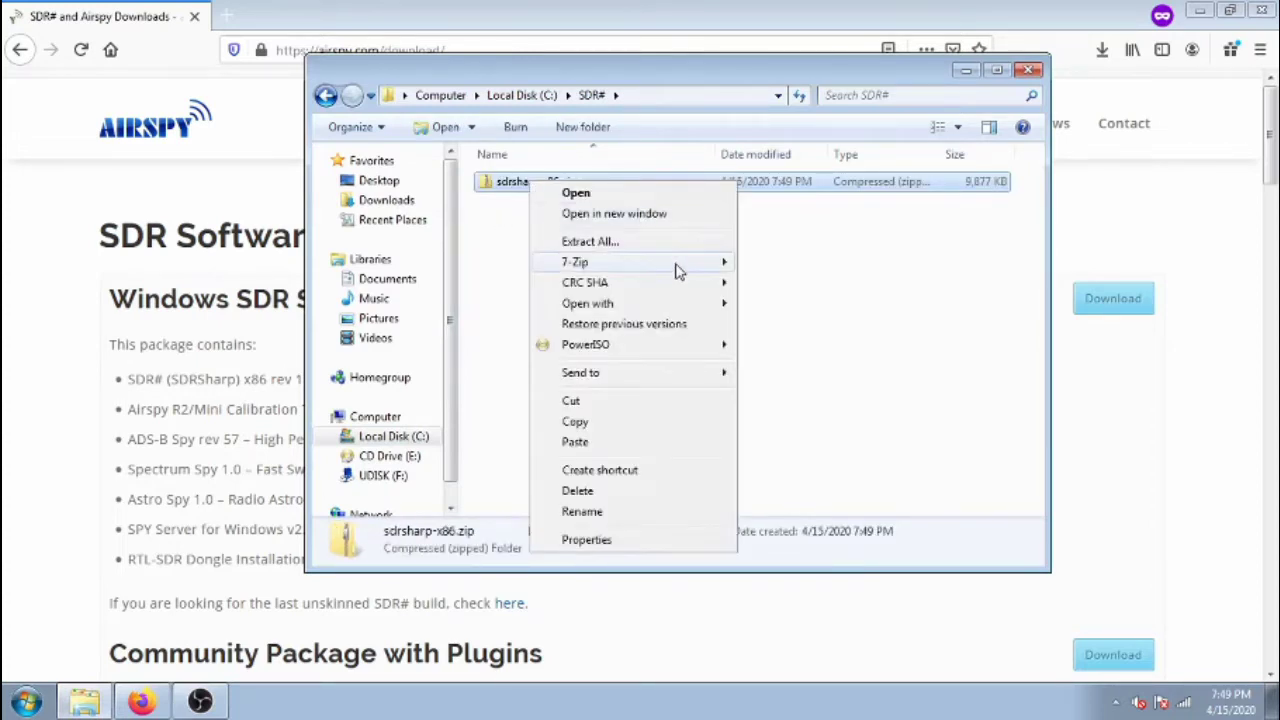
{"action": "mouse_move", "coordinate": [676, 270]}
{"action": "left_click", "coordinate": [818, 325]}
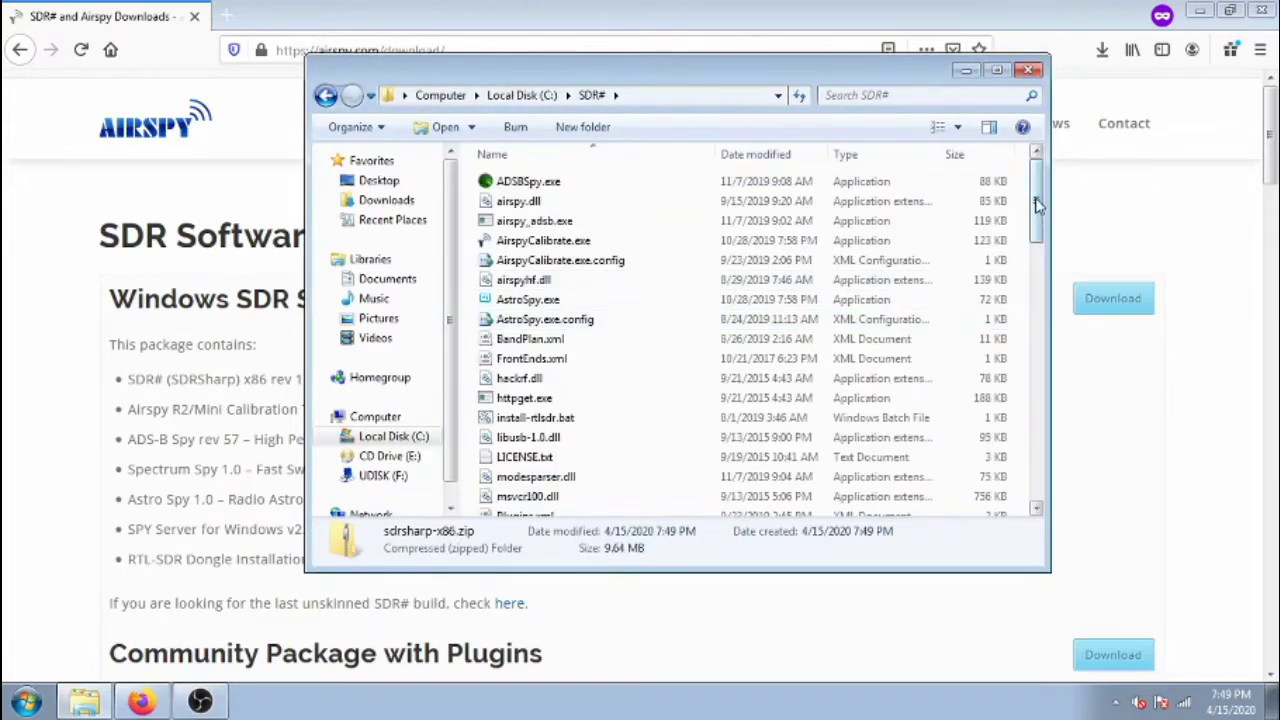
{"action": "scroll", "coordinate": [850, 210], "scroll_direction": "down", "scroll_amount": 2}
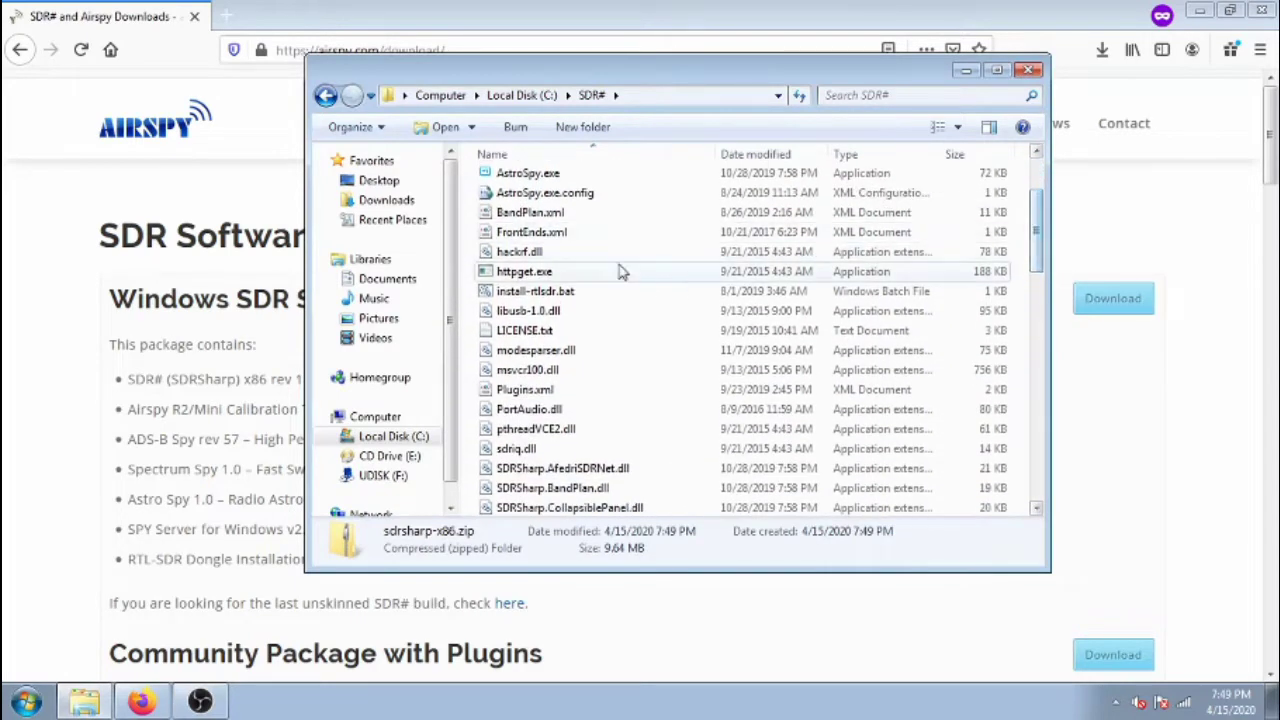
{"action": "double_click", "coordinate": [563, 297]}
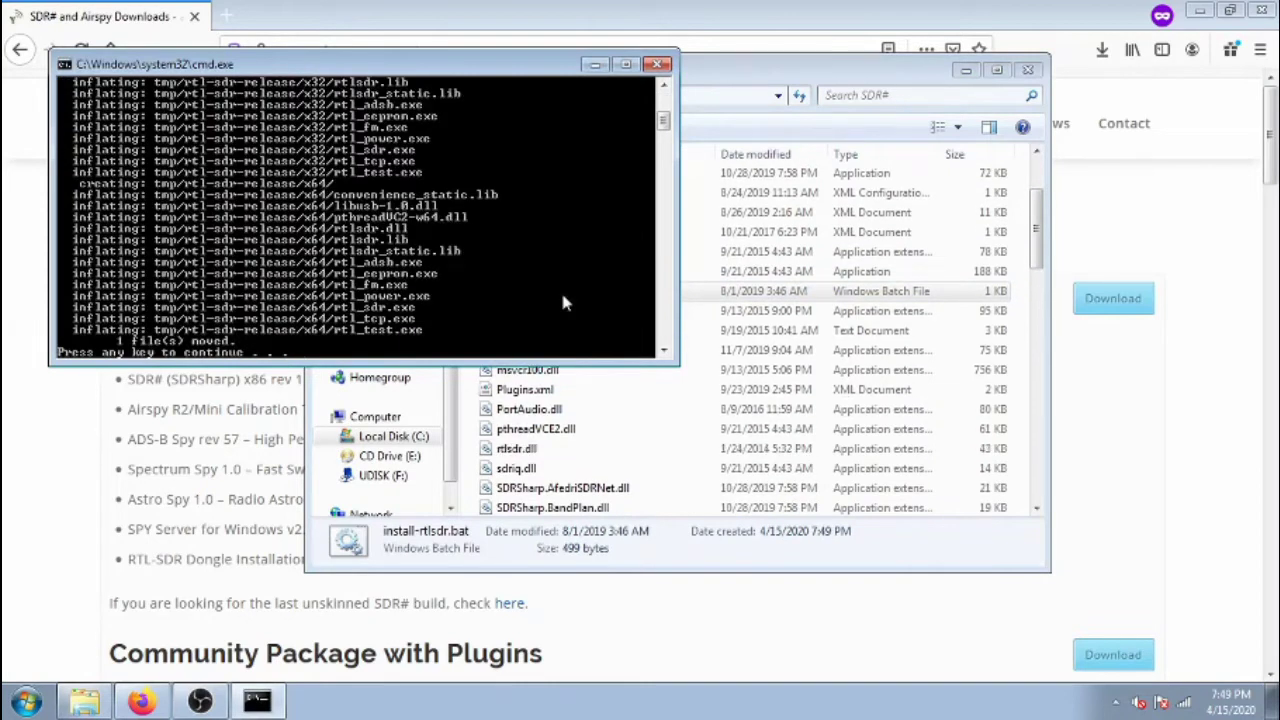
{"action": "key", "text": "Return"}
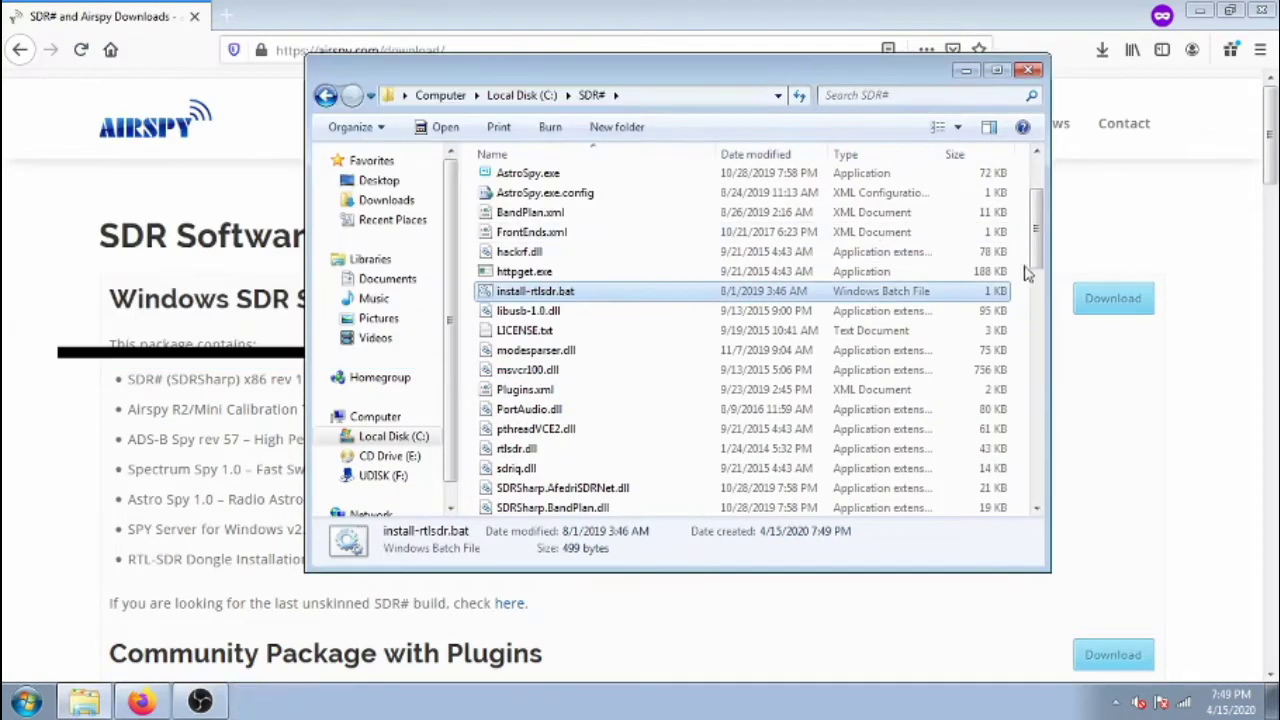
In Zadig, list all devices and install WinUSB on Bulk-In, Interface (Interface 0)
{"action": "left_click_drag", "start_coordinate": [1040, 224], "coordinate": [1040, 462]}
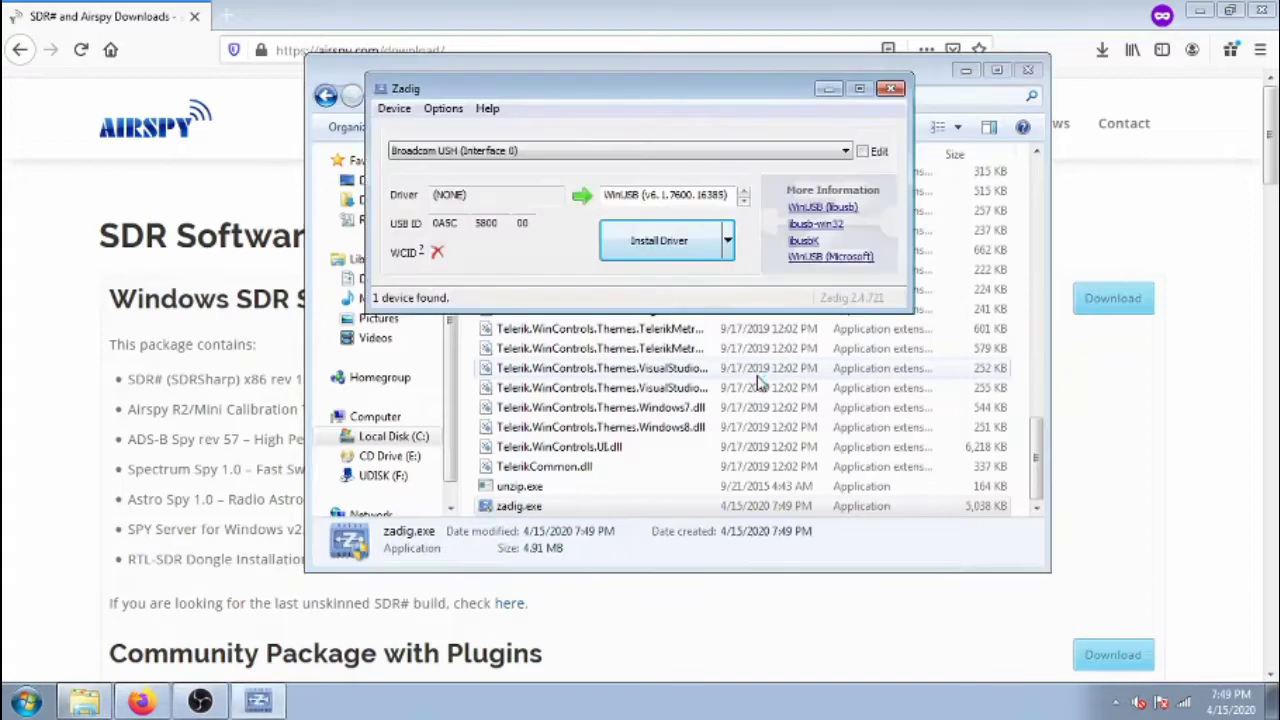
{"action": "left_click", "coordinate": [545, 158]}
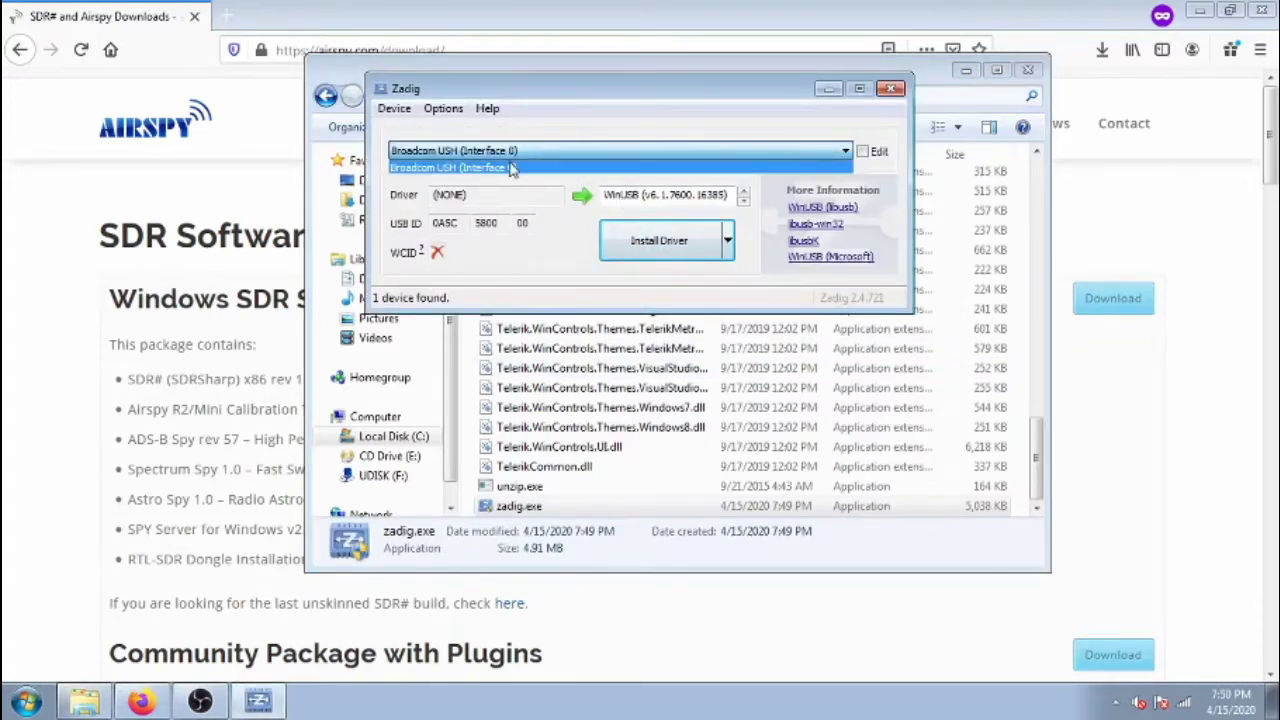
{"action": "left_click", "coordinate": [443, 108]}
{"action": "left_click", "coordinate": [443, 108]}
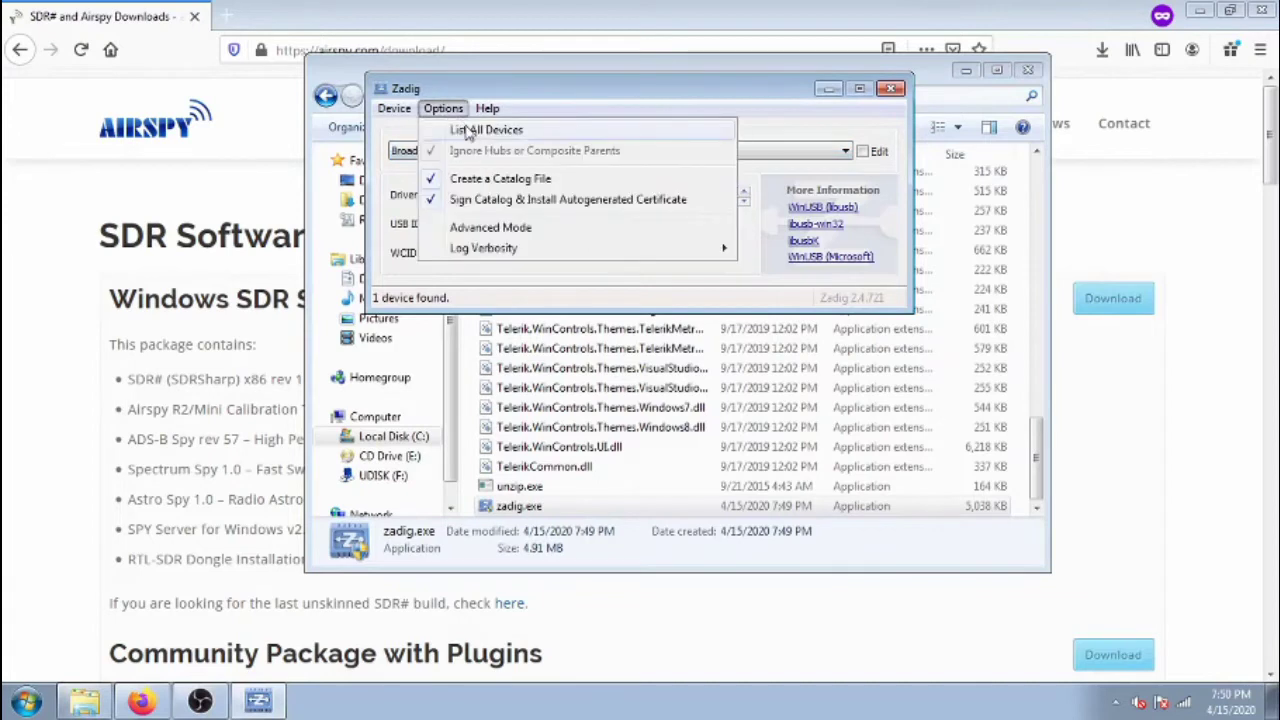
{"action": "left_click", "coordinate": [466, 131]}
{"action": "left_click", "coordinate": [528, 153]}
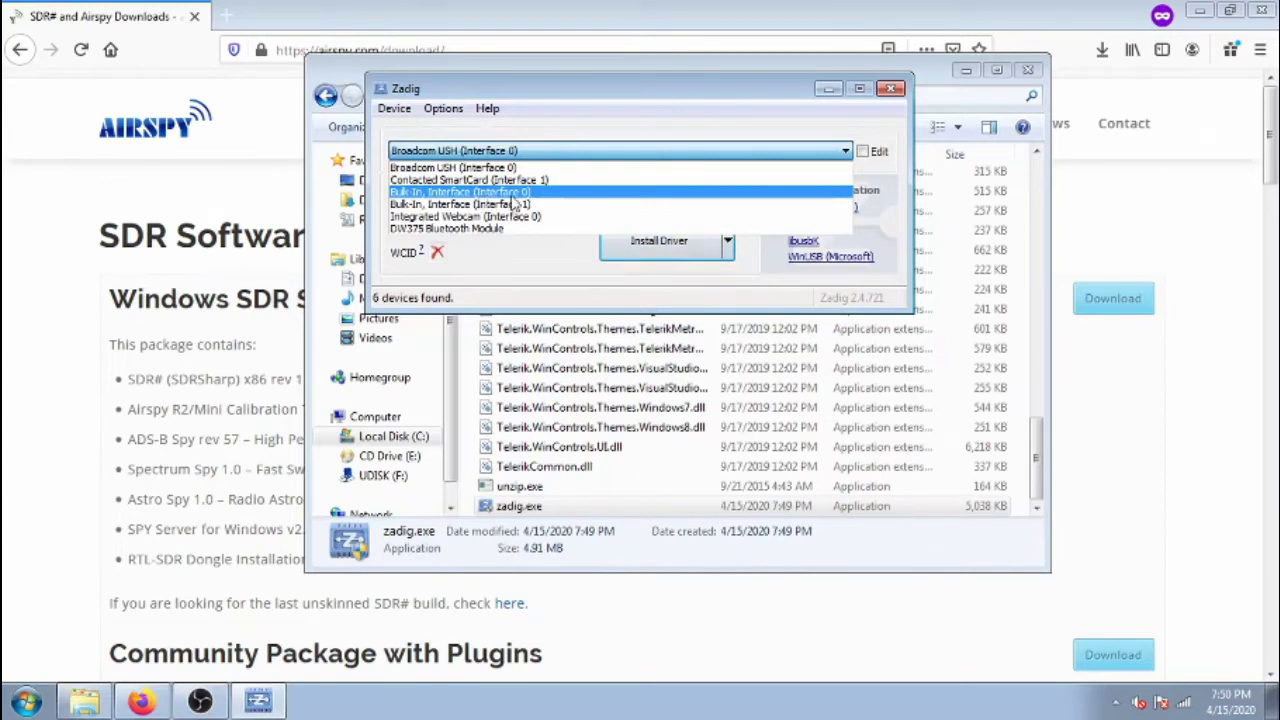
{"action": "left_click", "coordinate": [516, 194]}
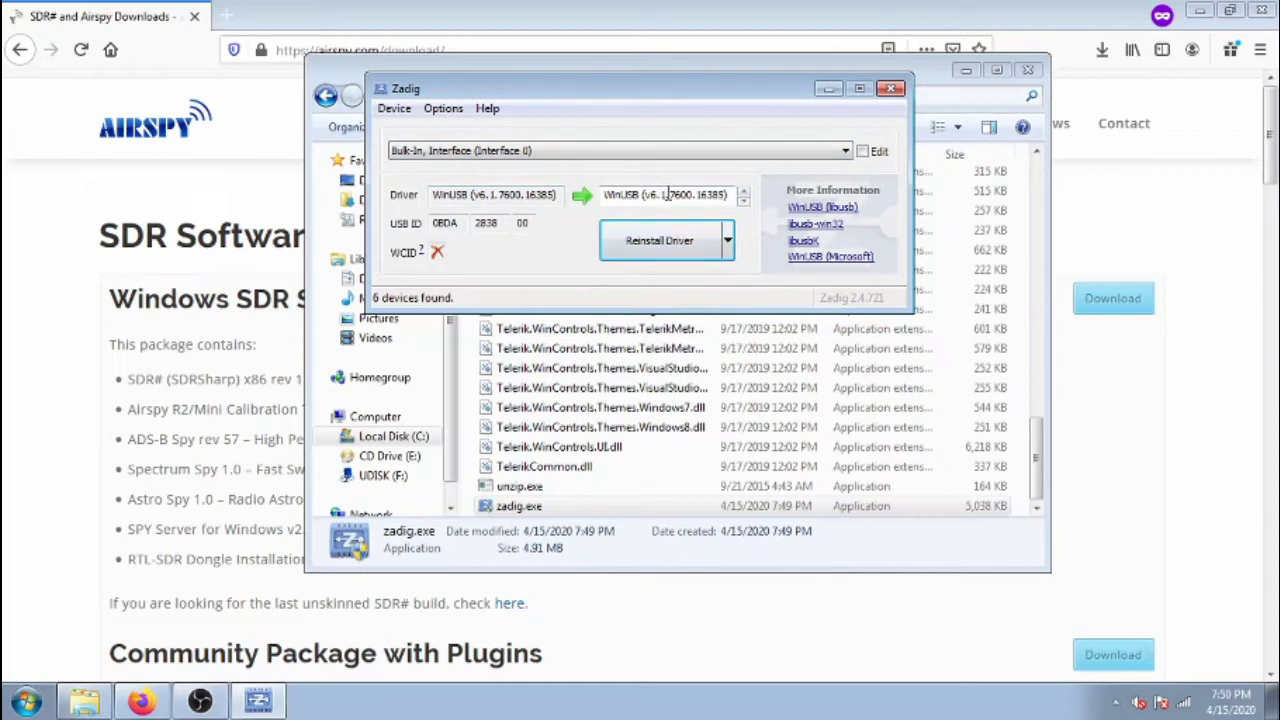
{"action": "left_click", "coordinate": [645, 248]}
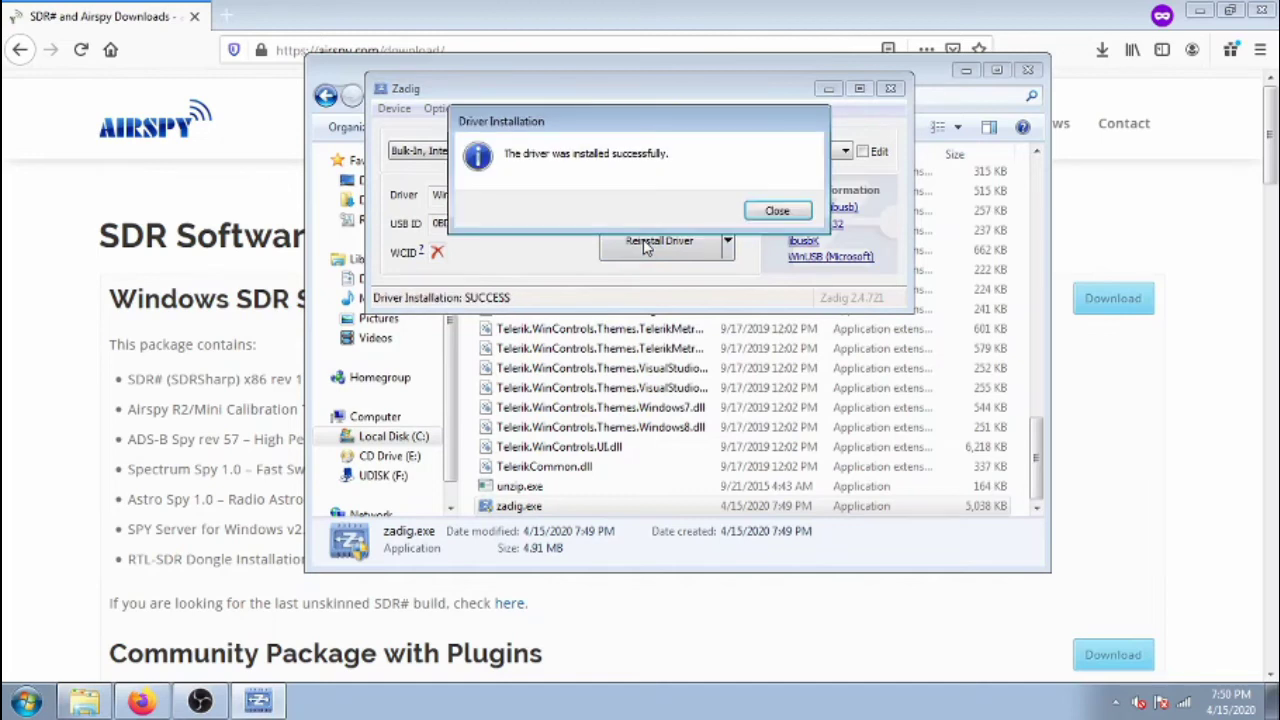
{"action": "left_click", "coordinate": [777, 211]}
Close Zadig, send SDRSharp.exe to the desktop as a shortcut, and minimize Explorer and Firefox
{"action": "left_click", "coordinate": [892, 92]}
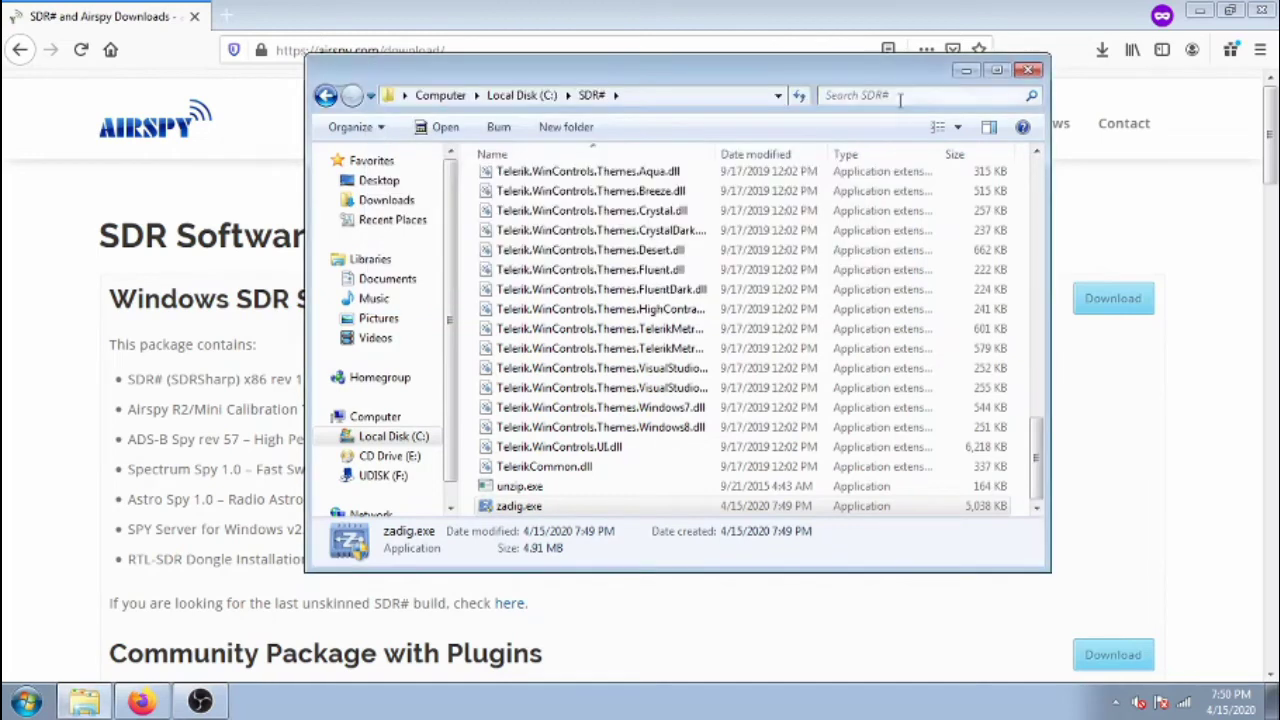
{"action": "left_click_drag", "start_coordinate": [1034, 457], "coordinate": [1030, 286]}
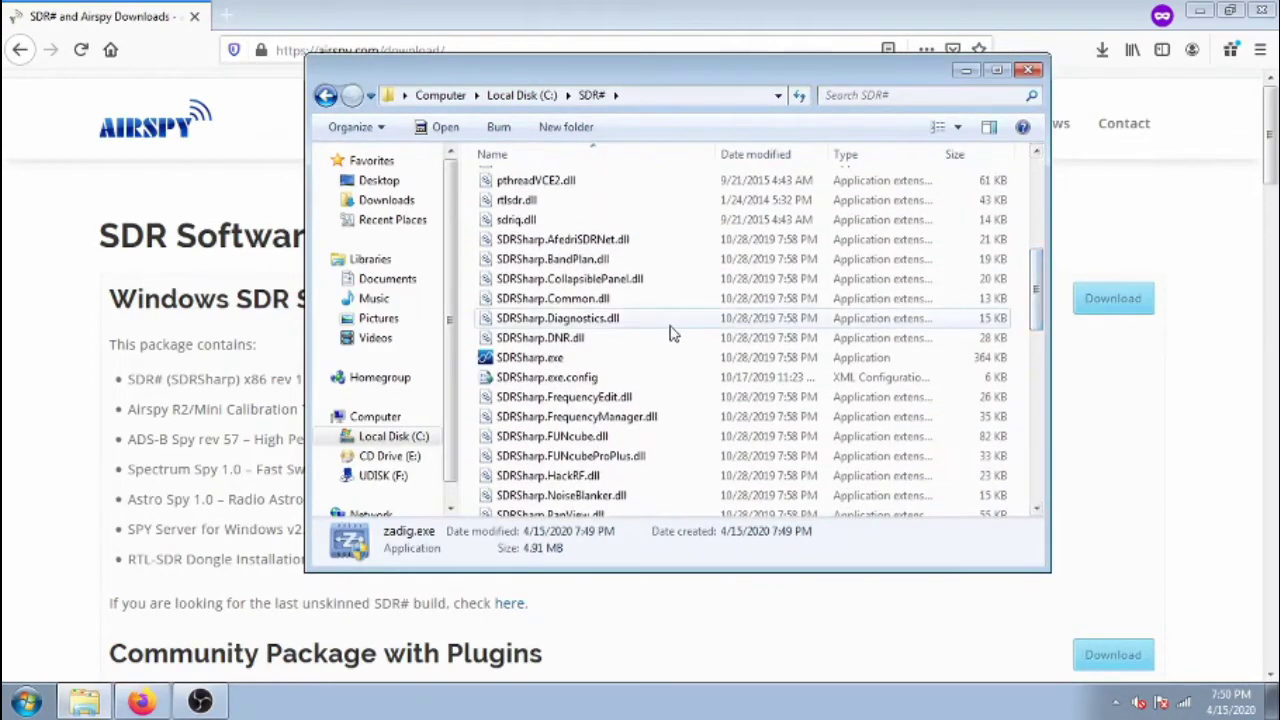
{"action": "left_click", "coordinate": [537, 362]}
{"action": "right_click", "coordinate": [537, 362]}
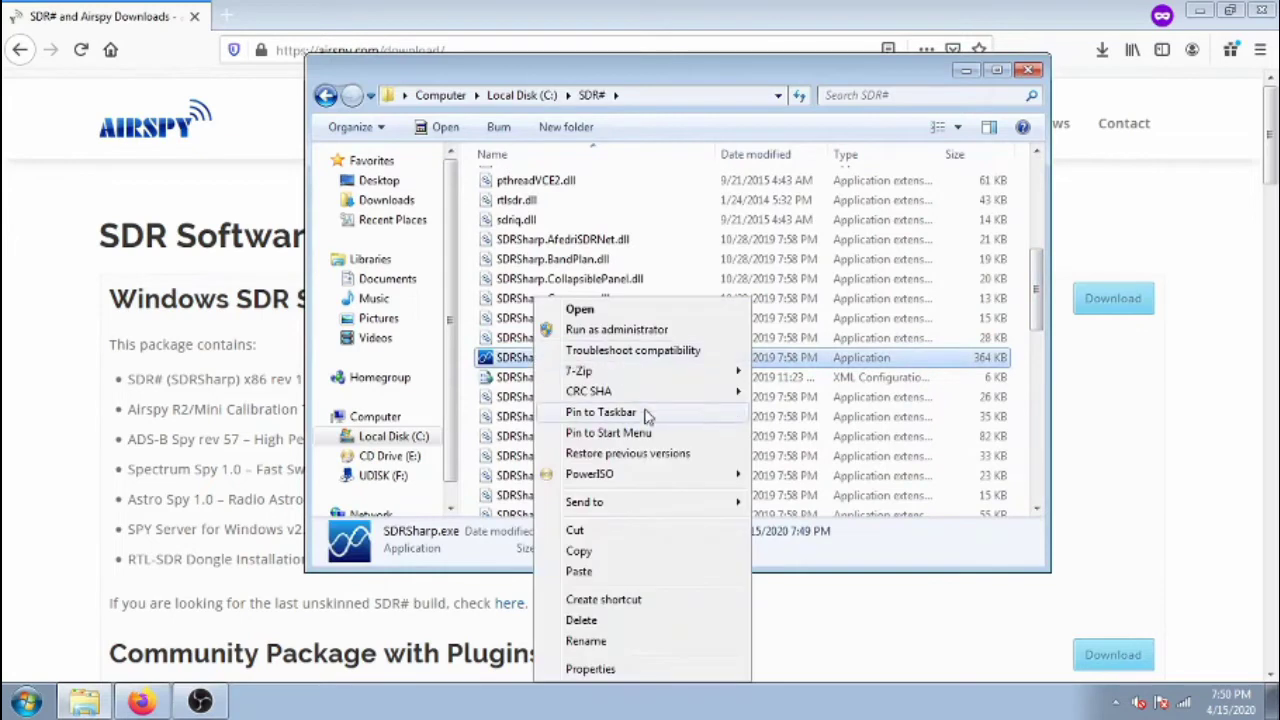
{"action": "mouse_move", "coordinate": [636, 506]}
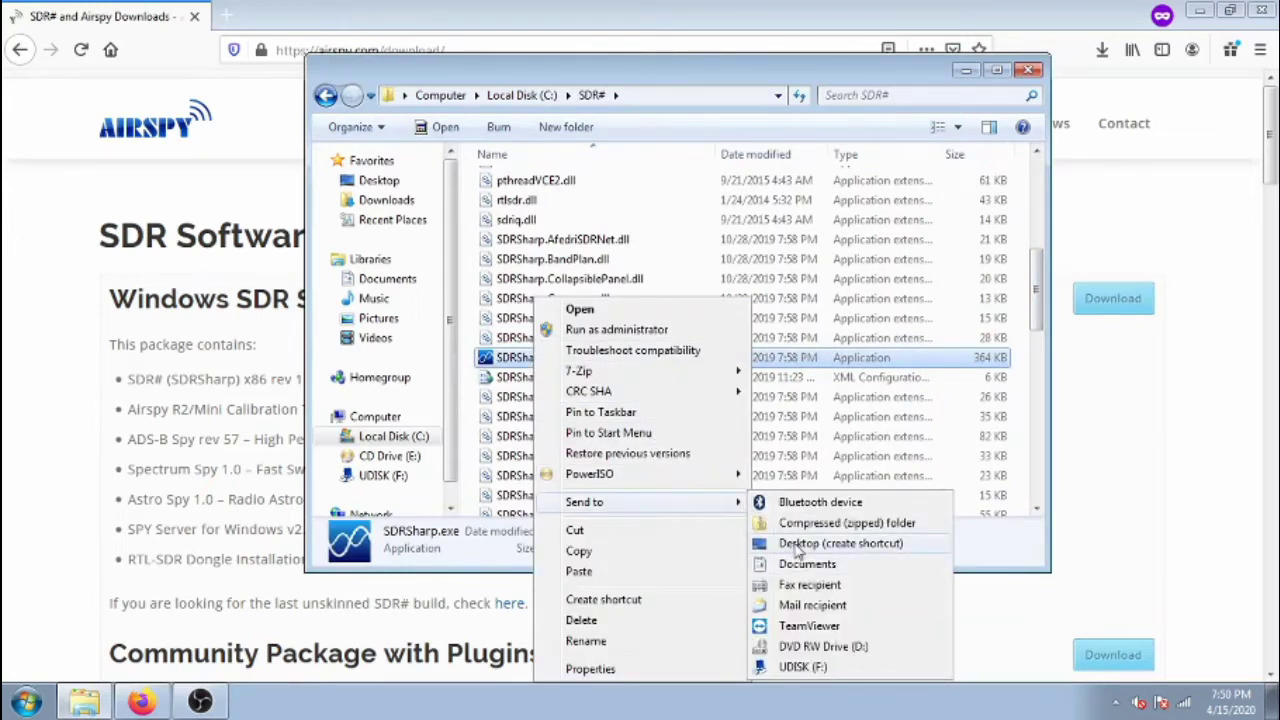
{"action": "left_click", "coordinate": [797, 546]}
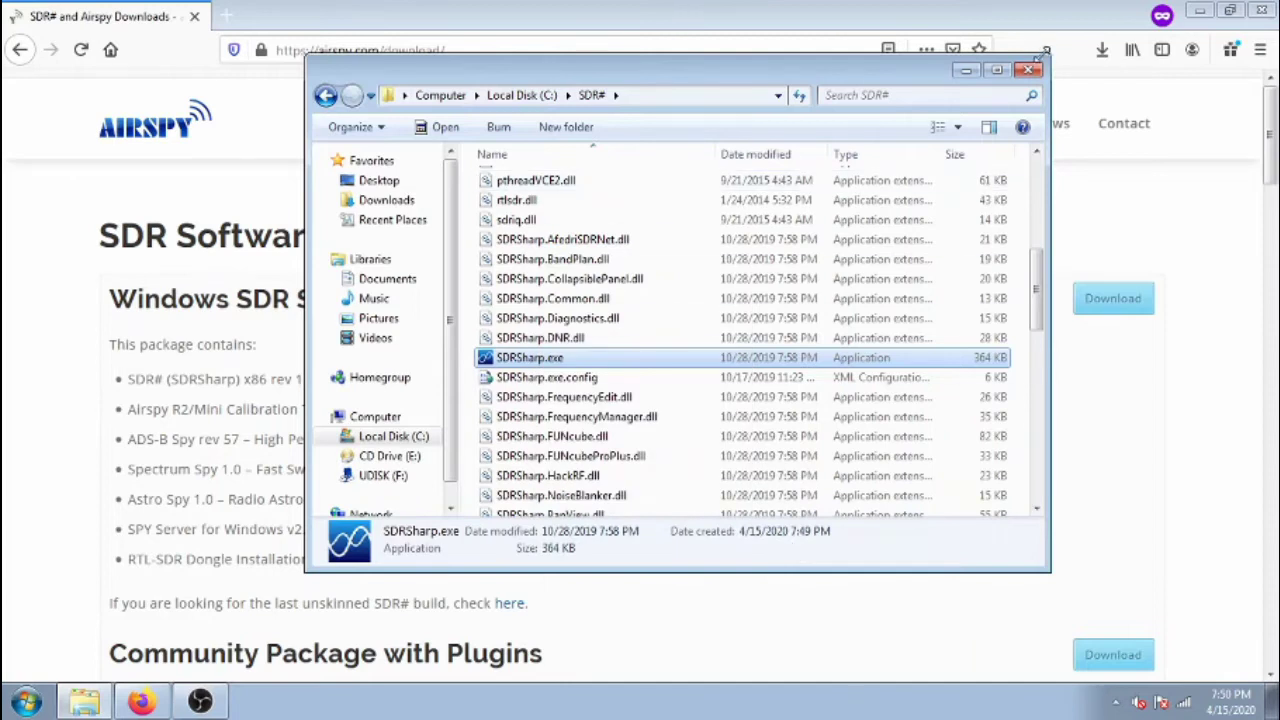
{"action": "left_click", "coordinate": [968, 71]}
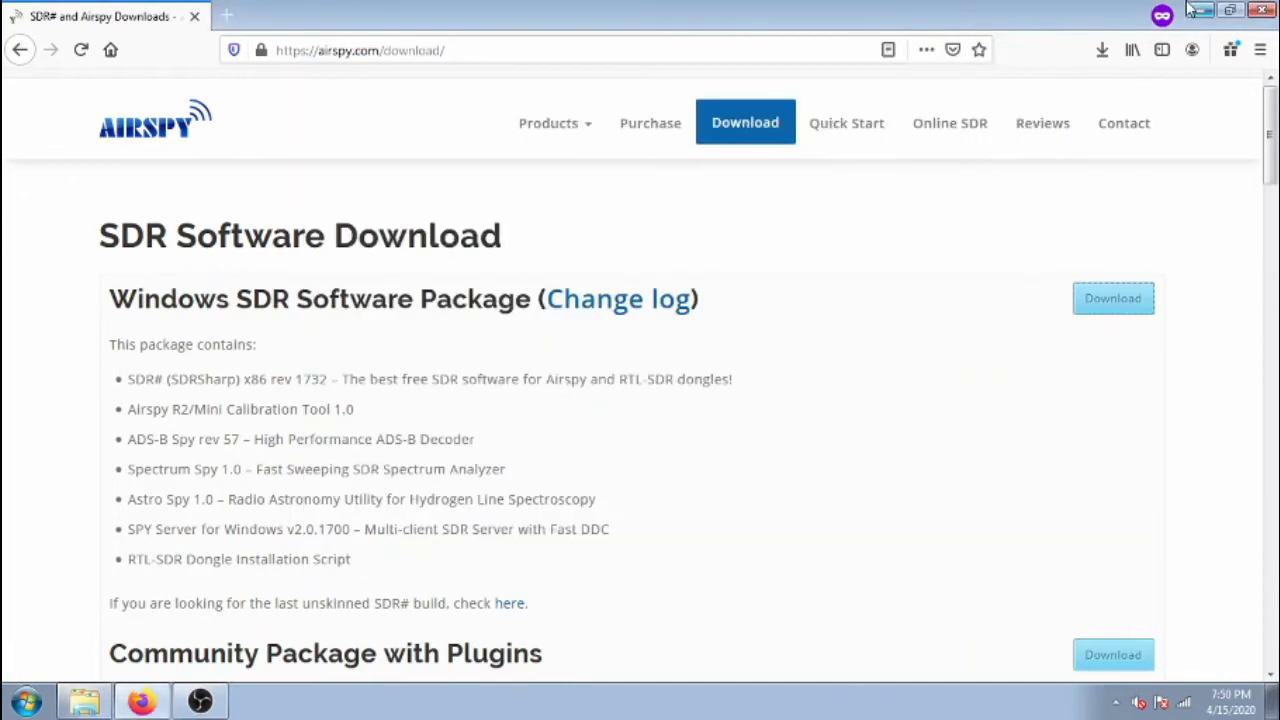
{"action": "left_click", "coordinate": [1193, 11]}
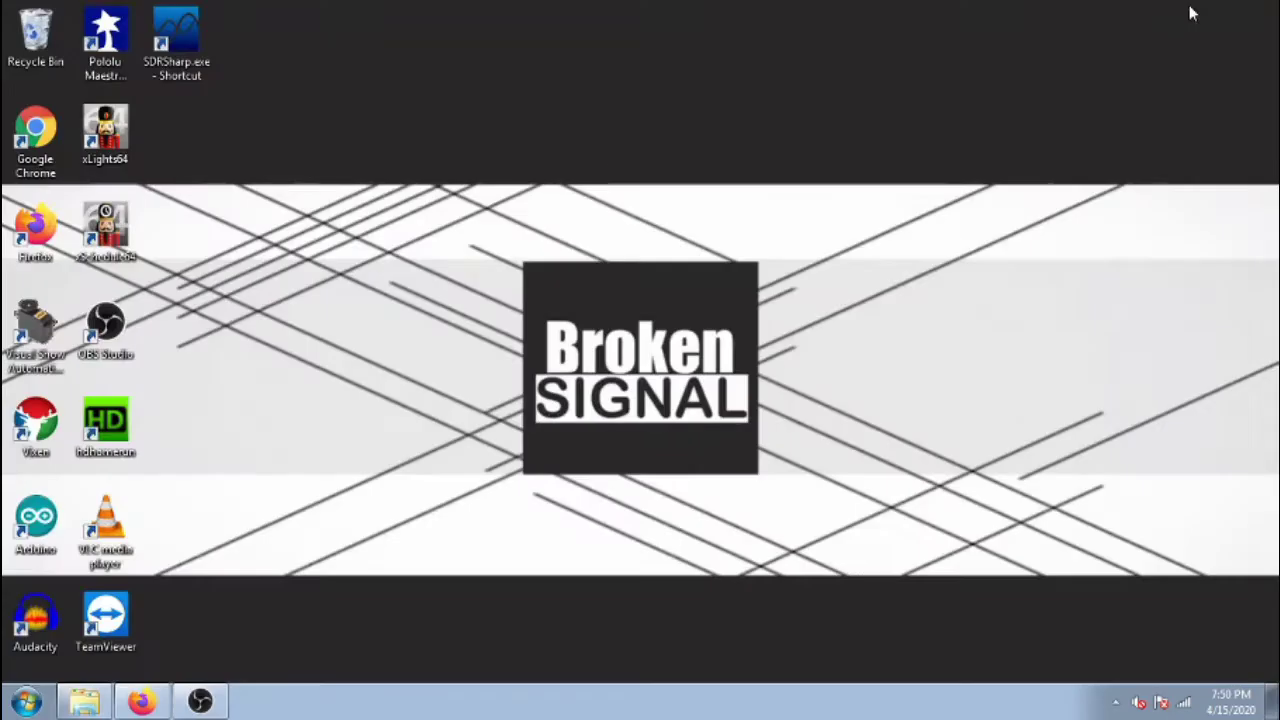
Launch SDR# from the desktop shortcut, maximize it, and switch the source from AIRSPY to RTL-SDR (USB)
{"action": "double_click", "coordinate": [190, 58]}
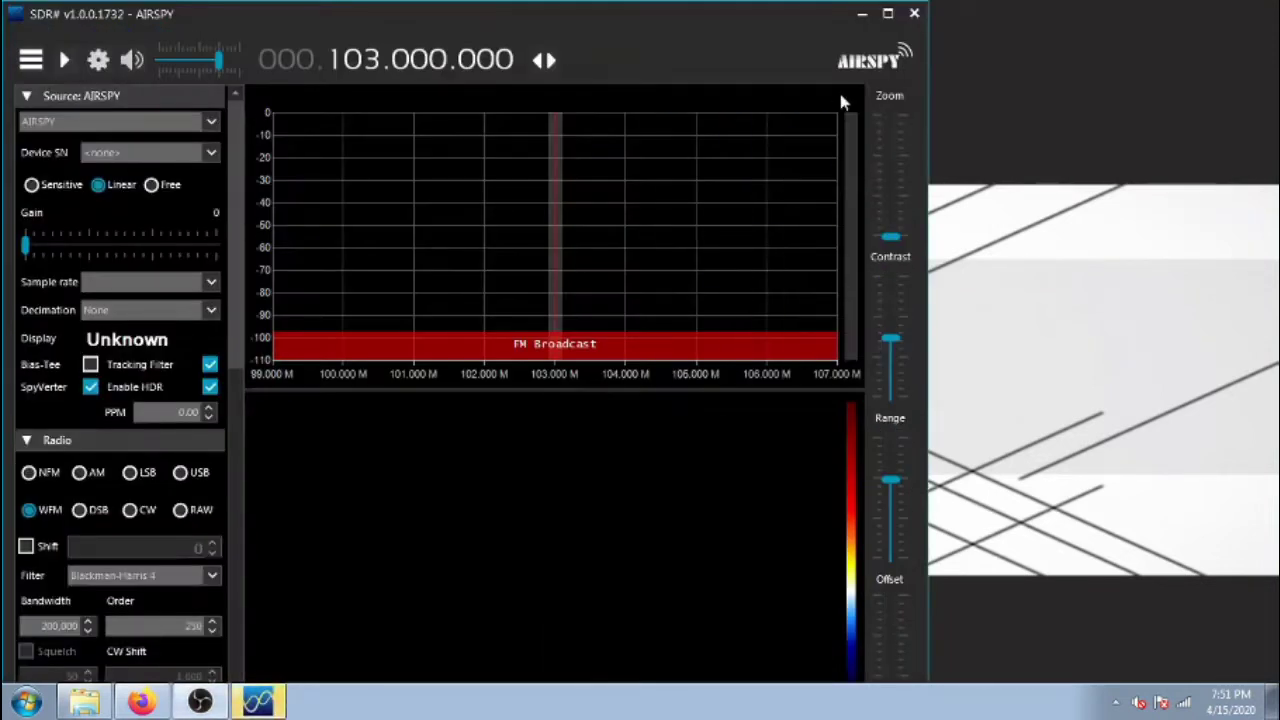
{"action": "left_click", "coordinate": [890, 16]}
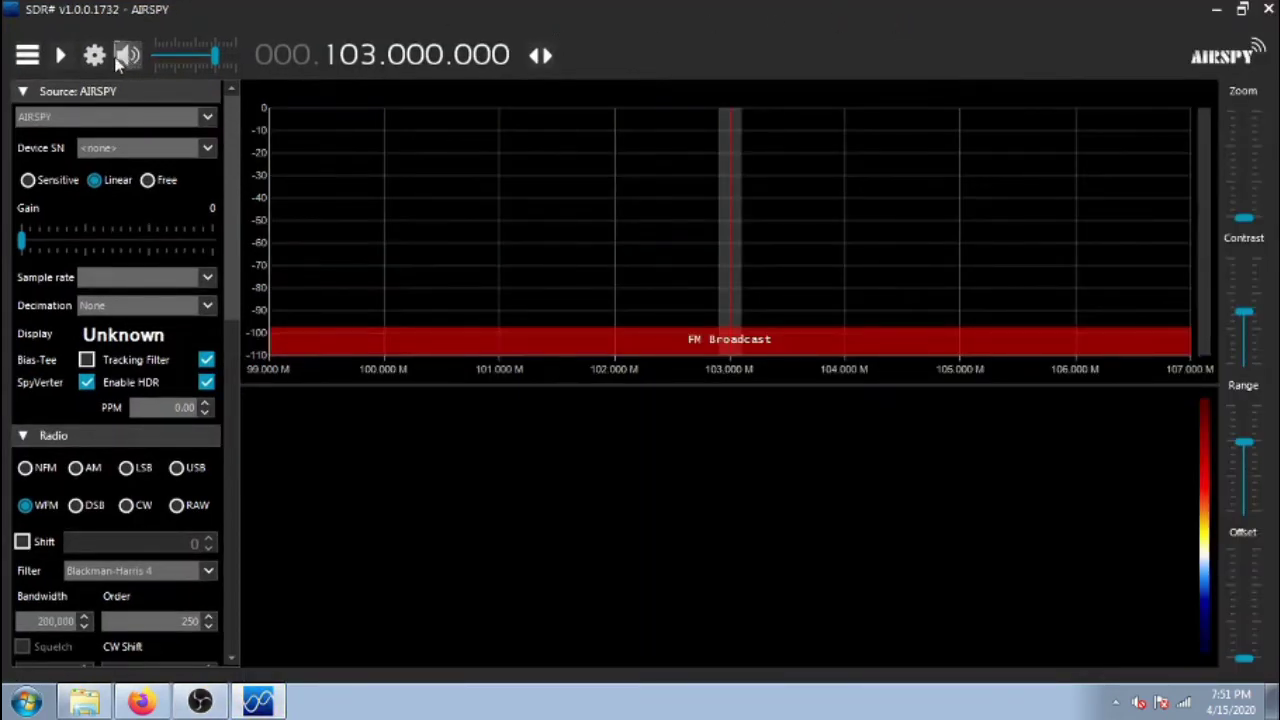
{"action": "left_click", "coordinate": [207, 118]}
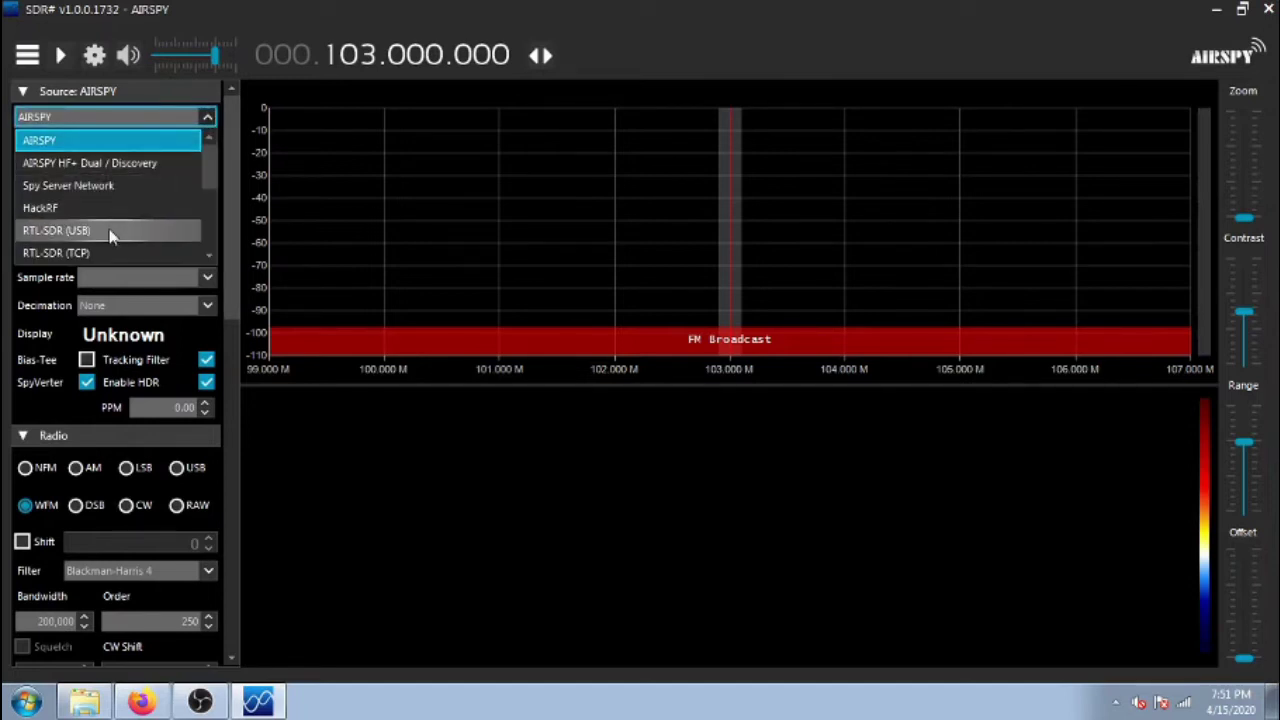
{"action": "left_click", "coordinate": [110, 231]}
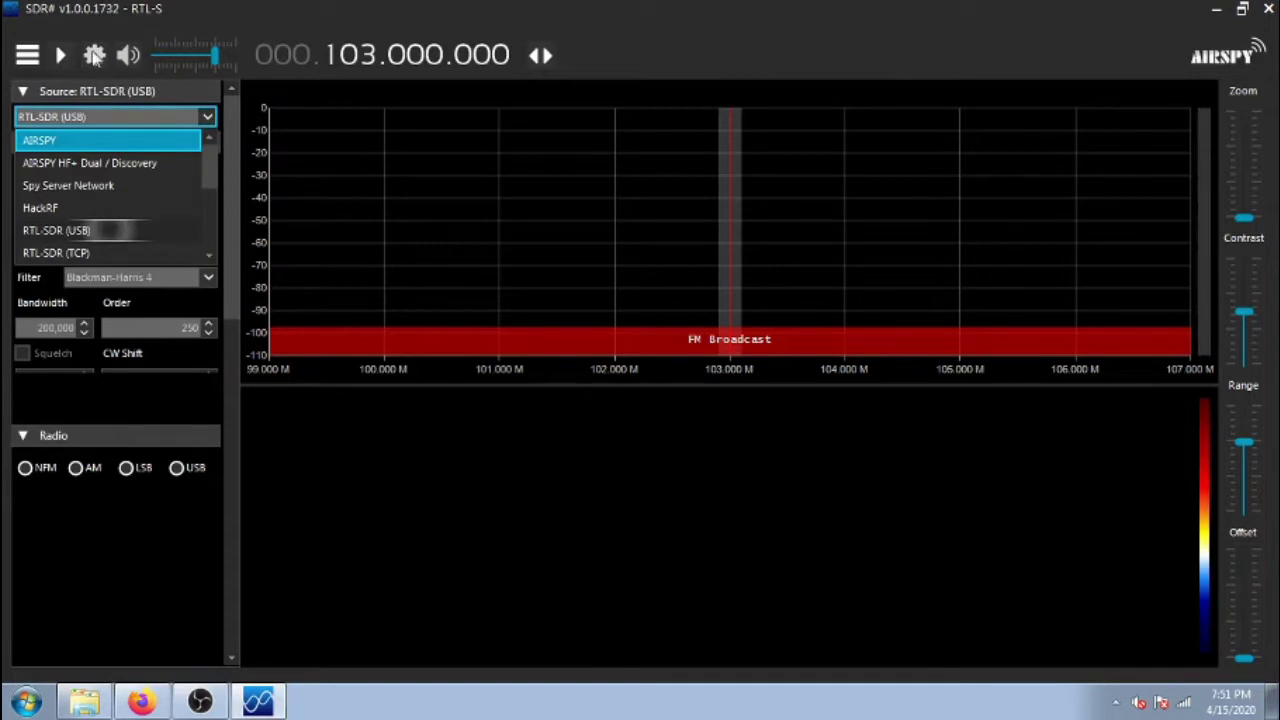
Choose Generic RTL2832U OEM (0) in the RTL-SDR settings and raise RF gain from 0 to 37.2 dB
{"action": "left_click", "coordinate": [93, 55]}
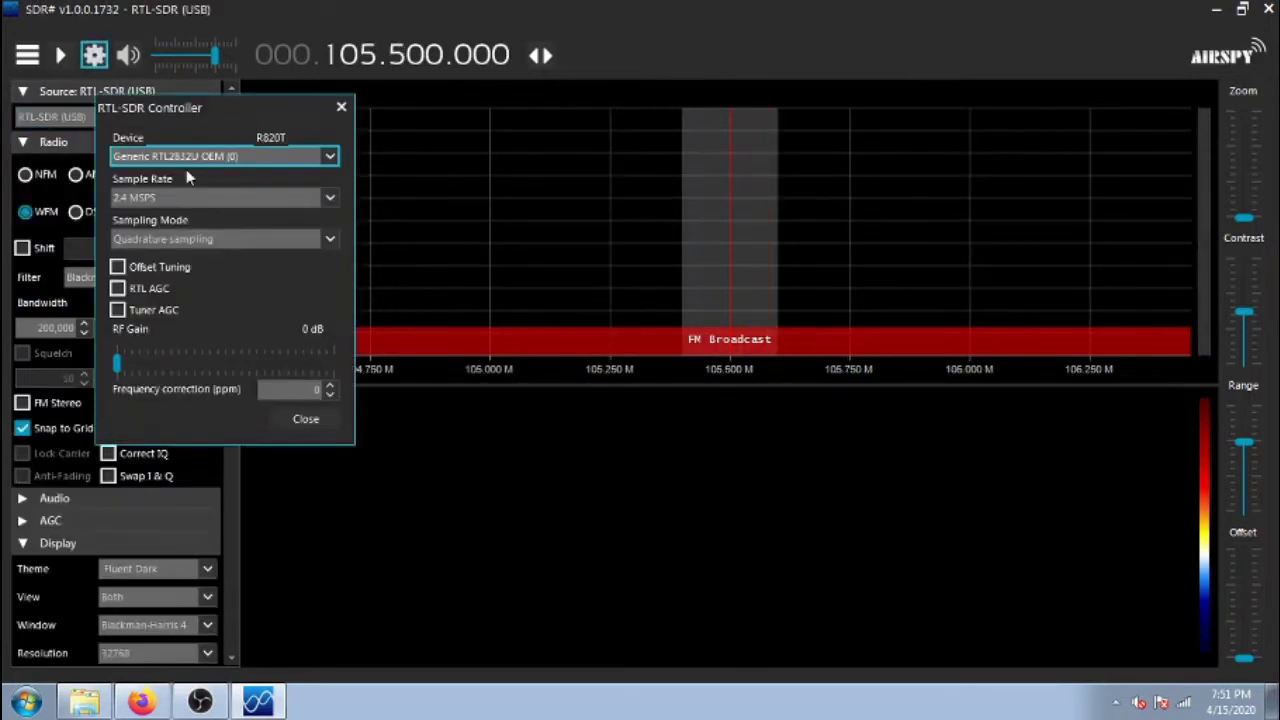
{"action": "left_click", "coordinate": [329, 156]}
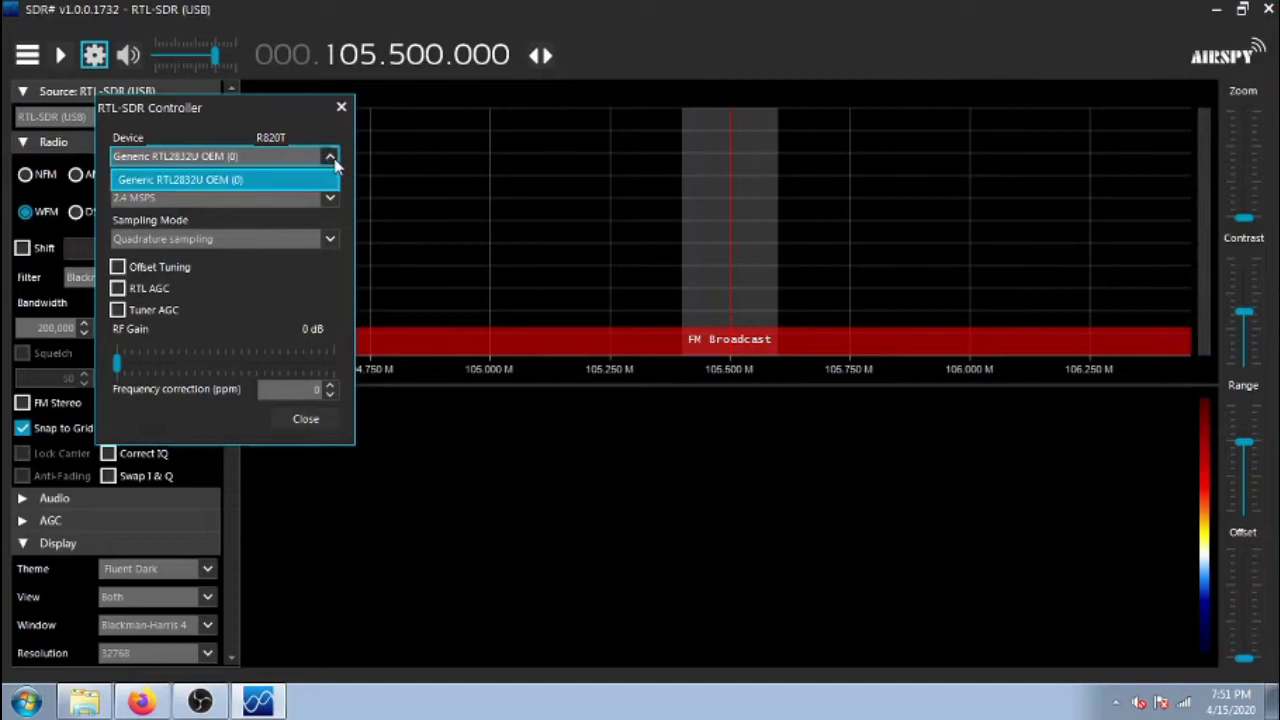
{"action": "left_click", "coordinate": [220, 180]}
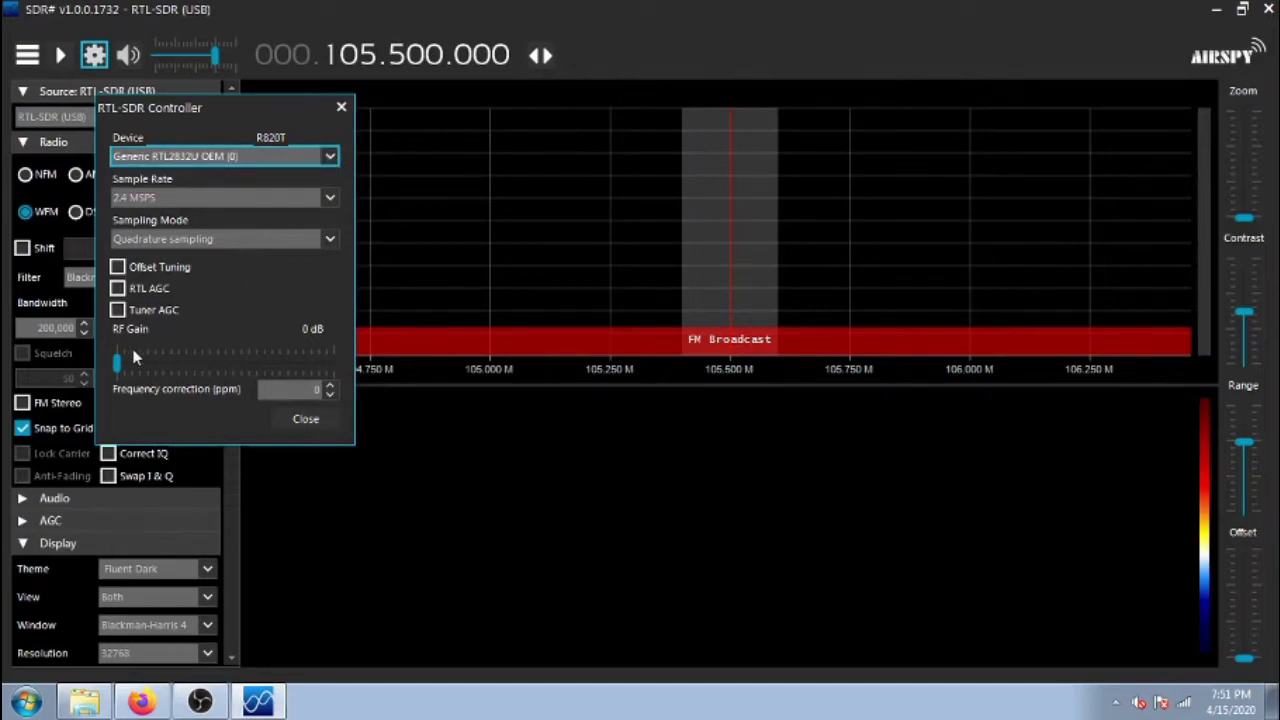
{"action": "left_click_drag", "start_coordinate": [118, 361], "coordinate": [272, 370]}
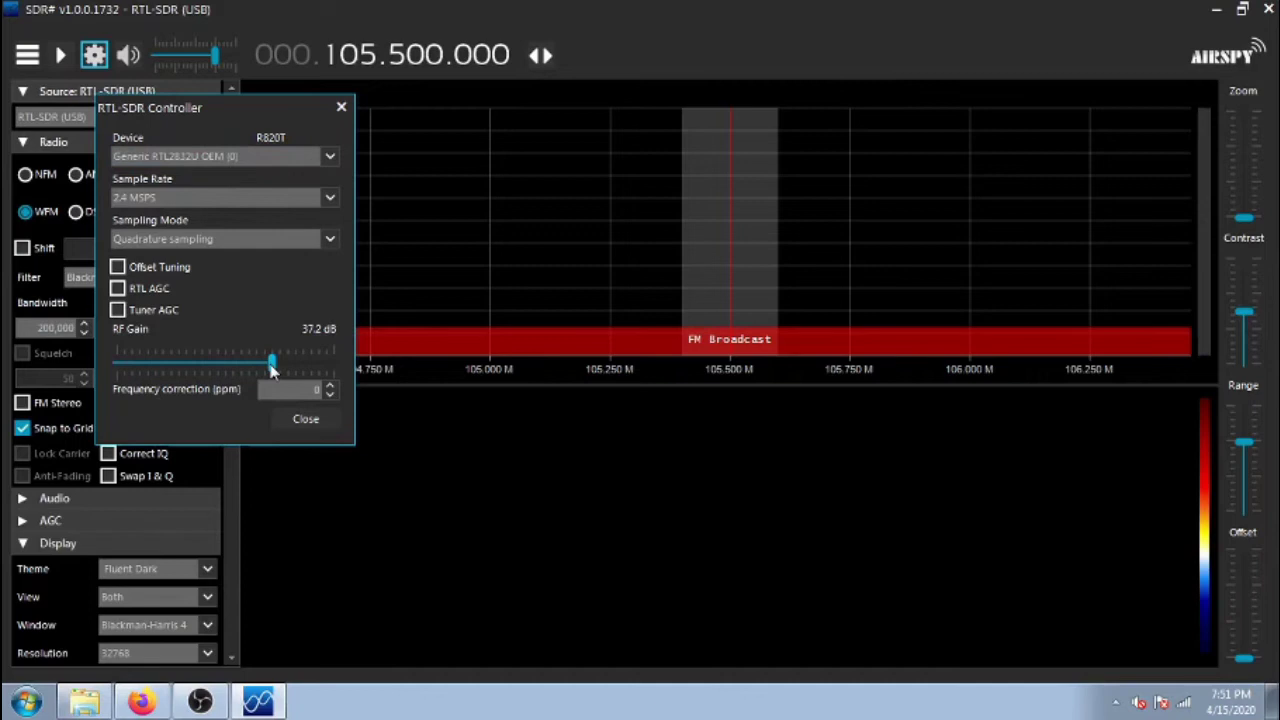
{"action": "left_click", "coordinate": [305, 420]}
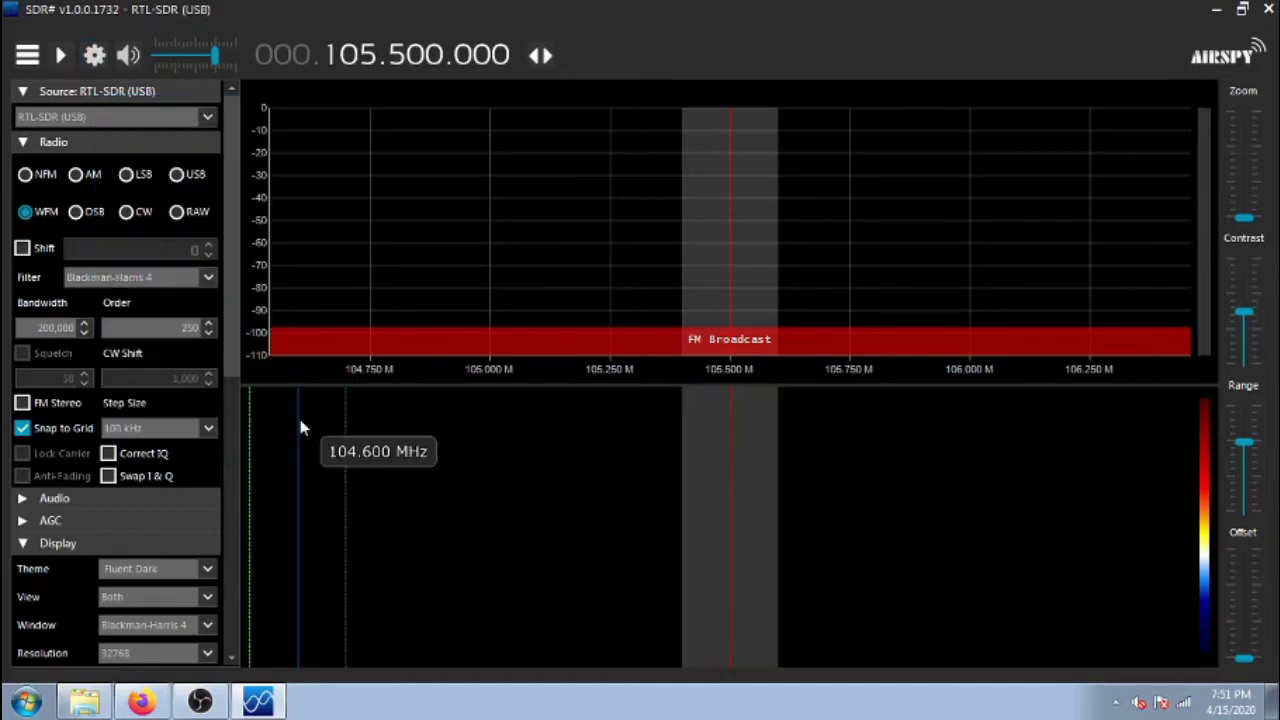
Start playback, tune to the 105.3 MHz peak, then settle on the 104.7 MHz WFM station
{"action": "left_click", "coordinate": [60, 56]}
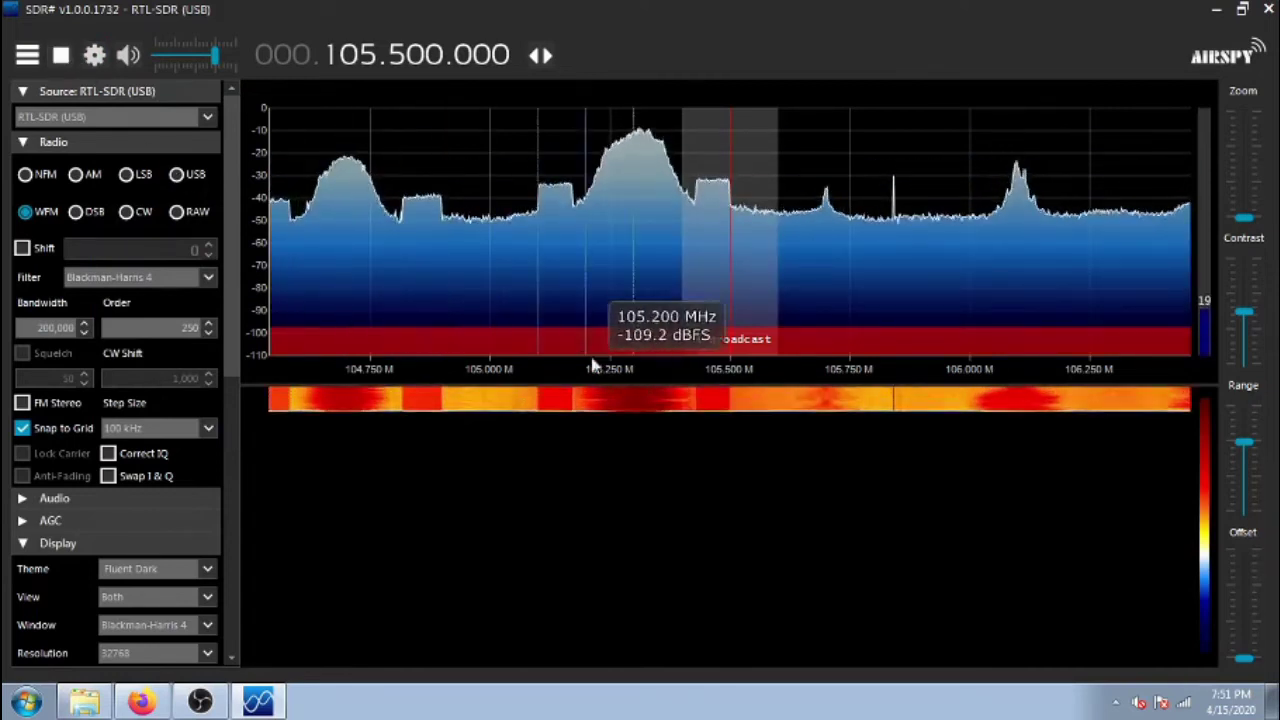
{"action": "left_click", "coordinate": [645, 497]}
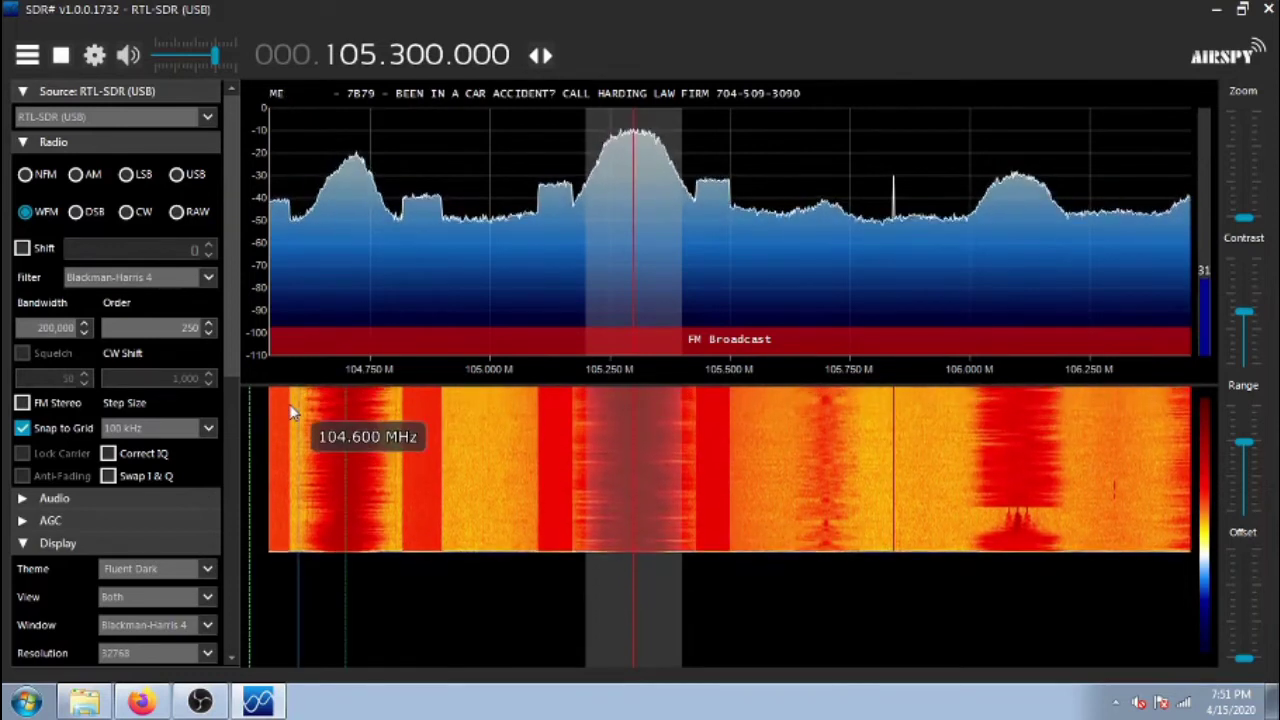
{"action": "left_click", "coordinate": [345, 443]}
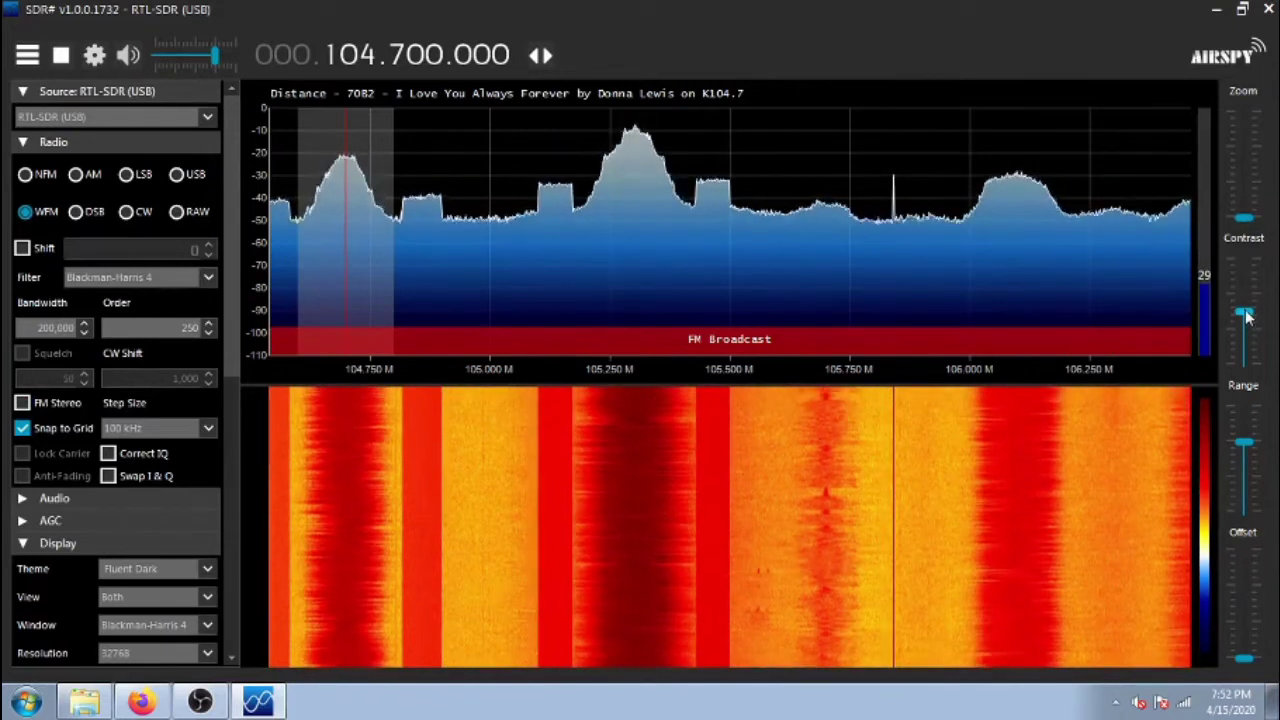
Increase the waterfall contrast and narrow the spectrum range to about 0 to −60 dB
{"action": "left_click_drag", "start_coordinate": [1245, 320], "coordinate": [1244, 372]}
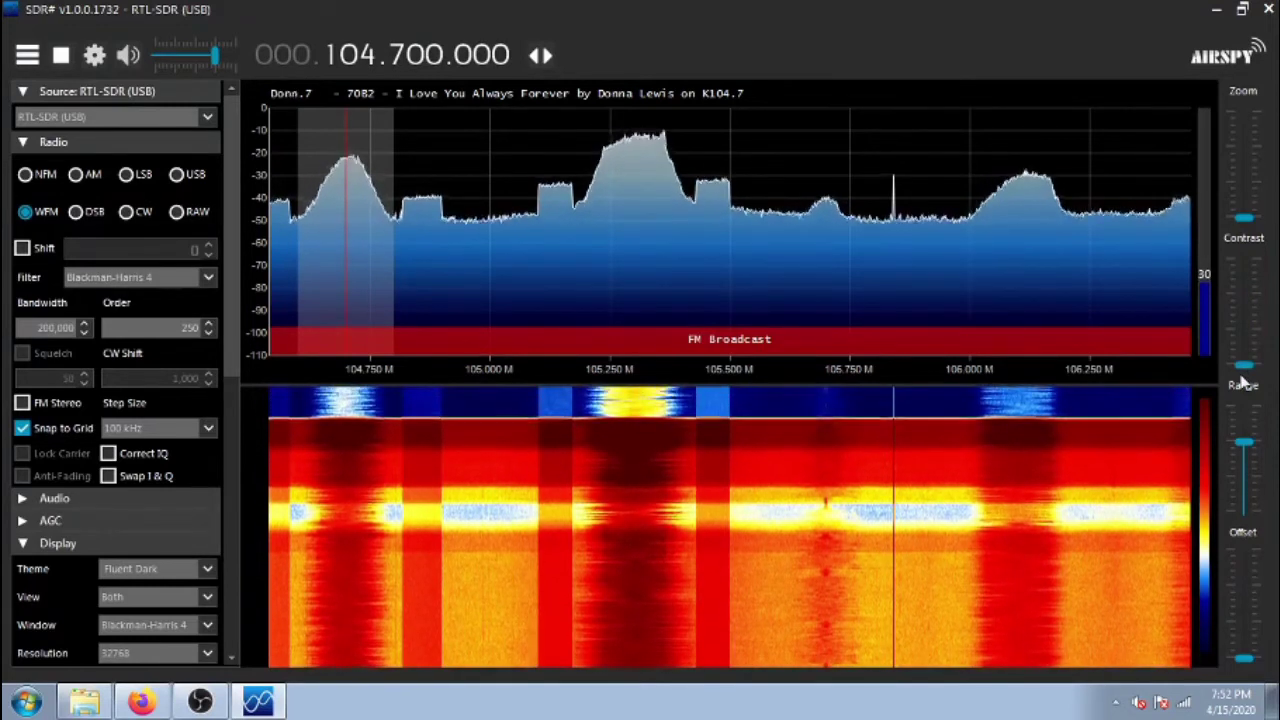
{"action": "left_click_drag", "start_coordinate": [1245, 370], "coordinate": [1243, 337]}
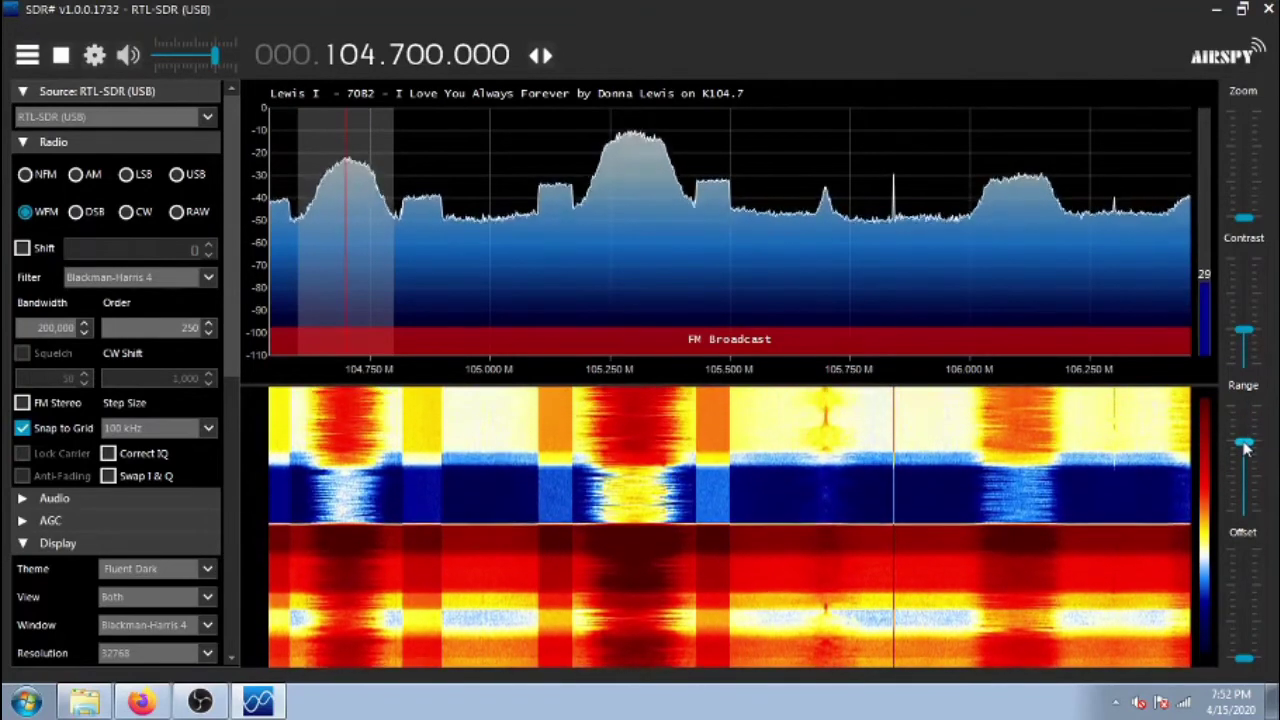
{"action": "left_click_drag", "start_coordinate": [1245, 448], "coordinate": [1240, 484]}
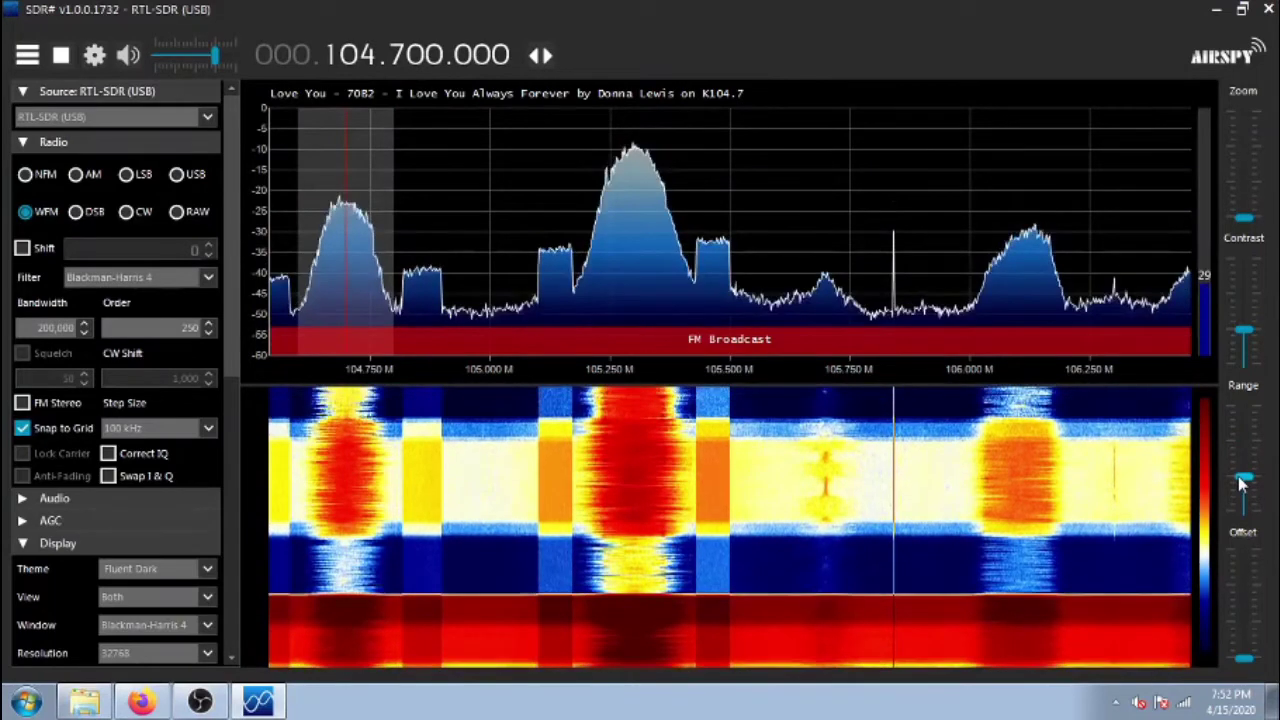